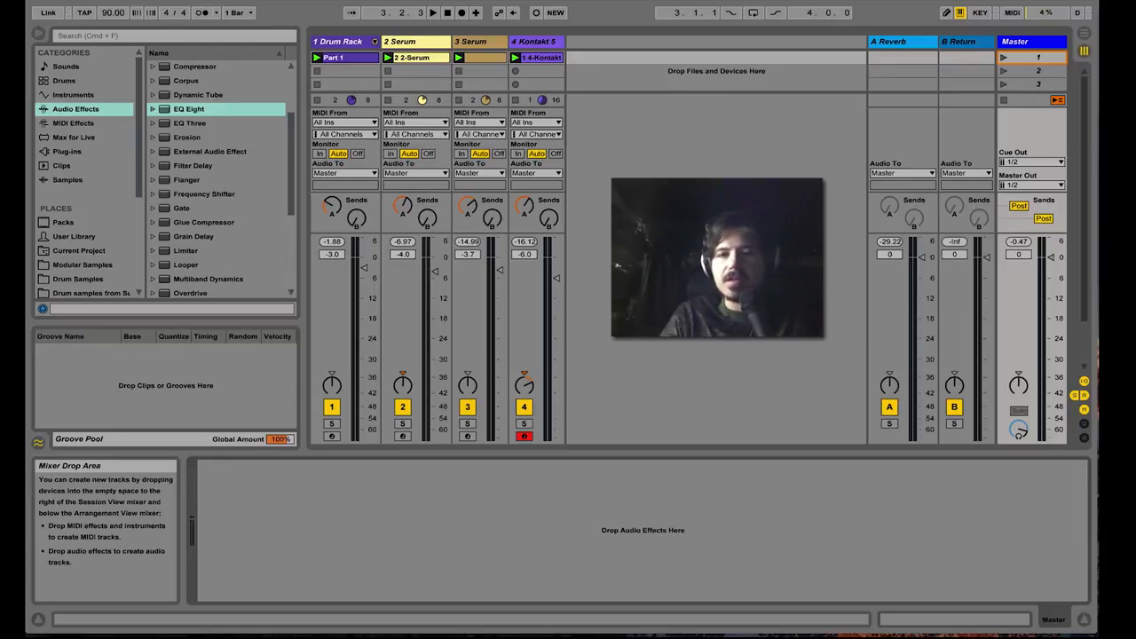
- Play the song and select the Master track
key("space")
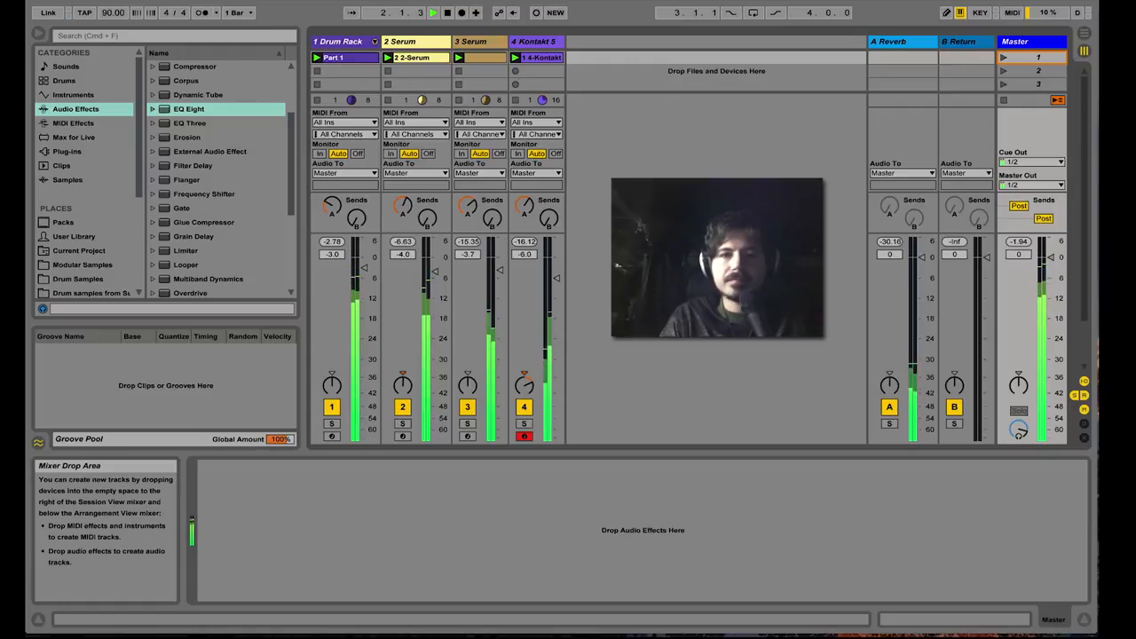
left_click(1021, 41)
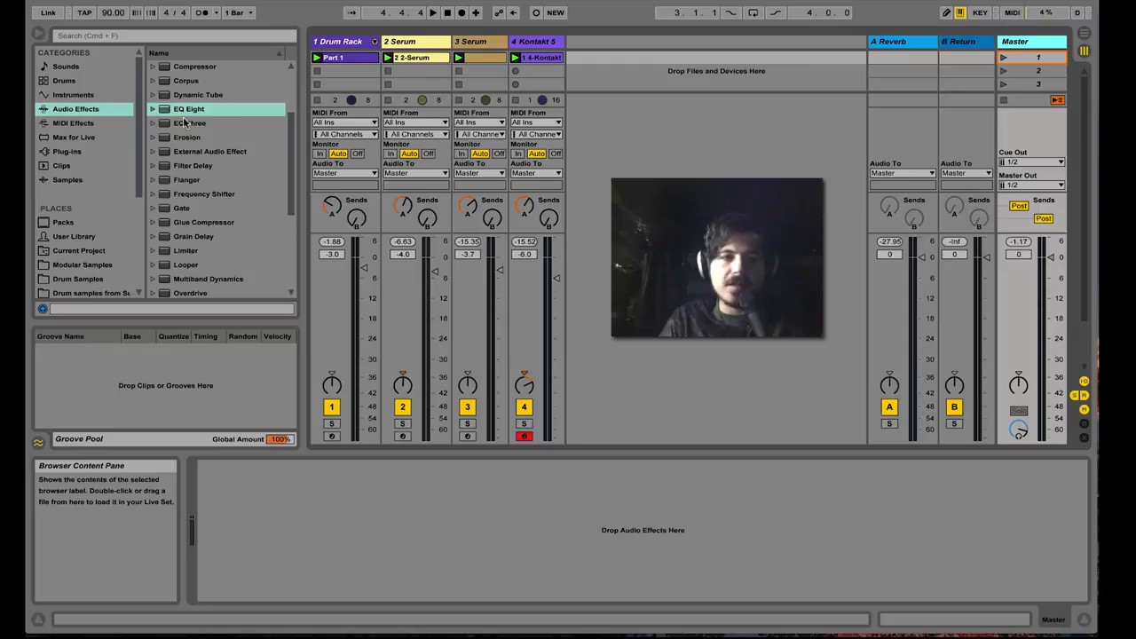
- Put EQ Eight on the Master track and switch it to M/S mode
left_click_drag(166, 112, 1037, 45)
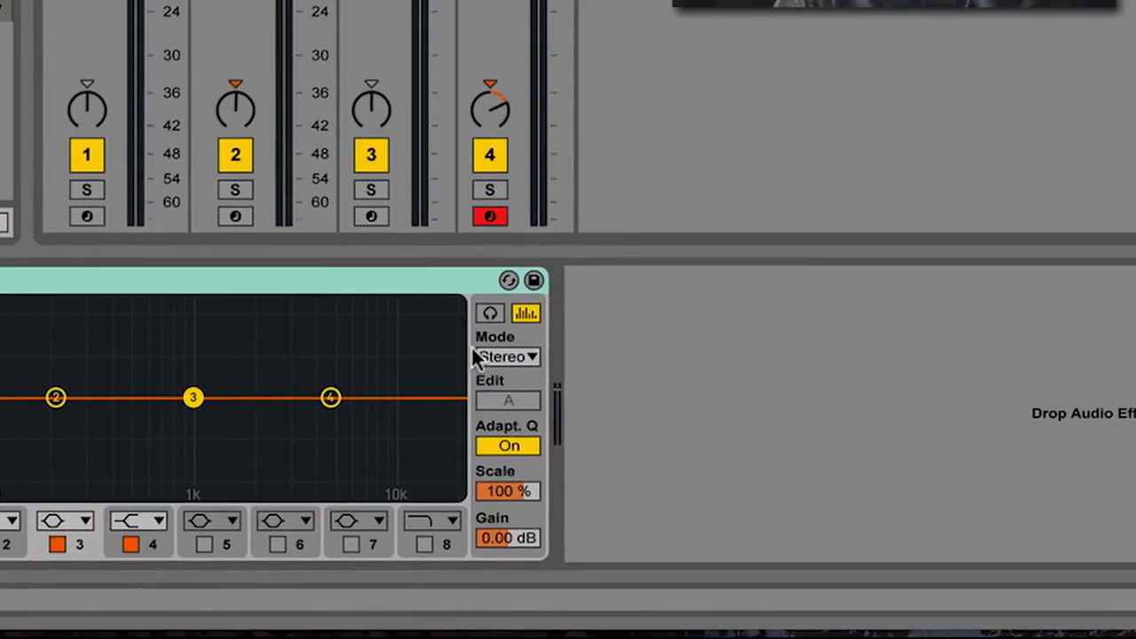
left_click(508, 355)
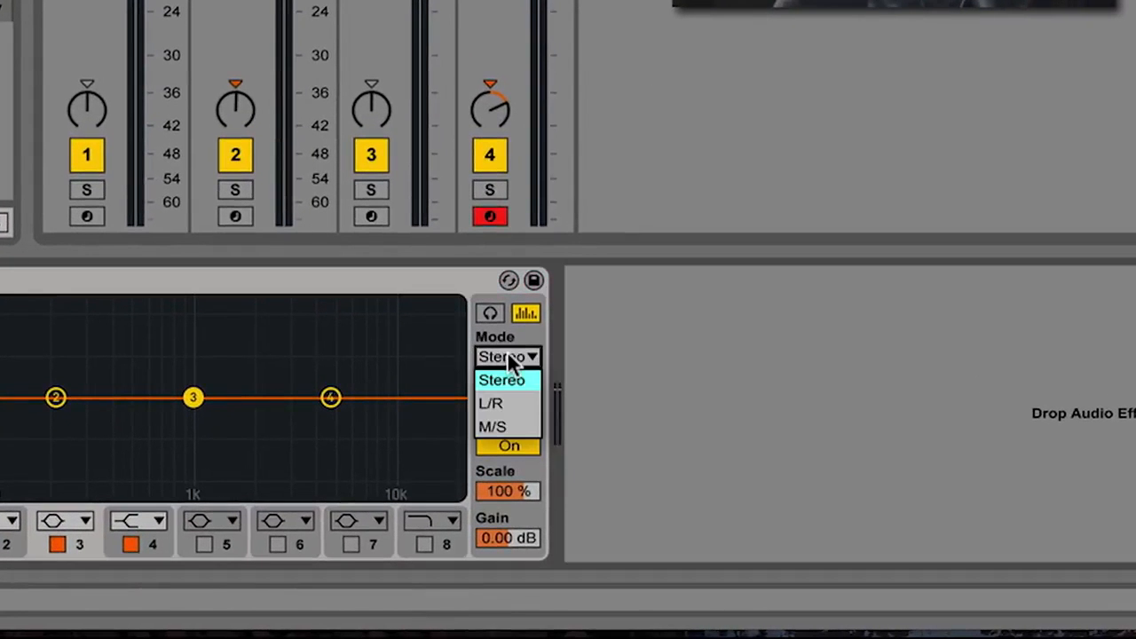
left_click(519, 431)
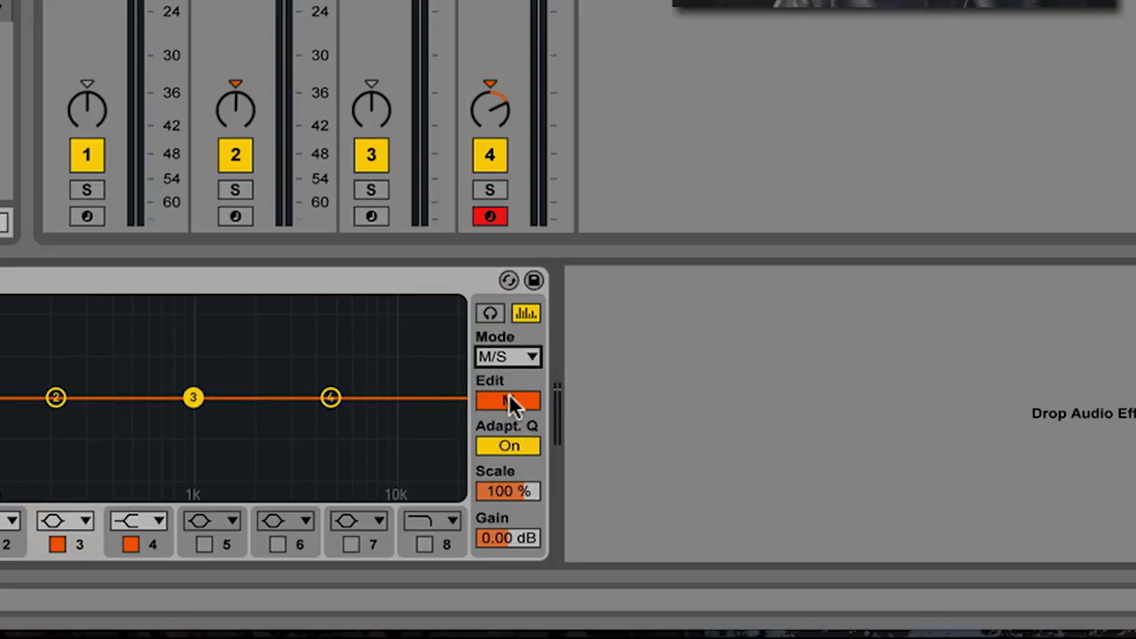
- Compare the Mid and Side curves, ending with the Side channel up for editing
left_click(513, 401)
left_click(513, 401)
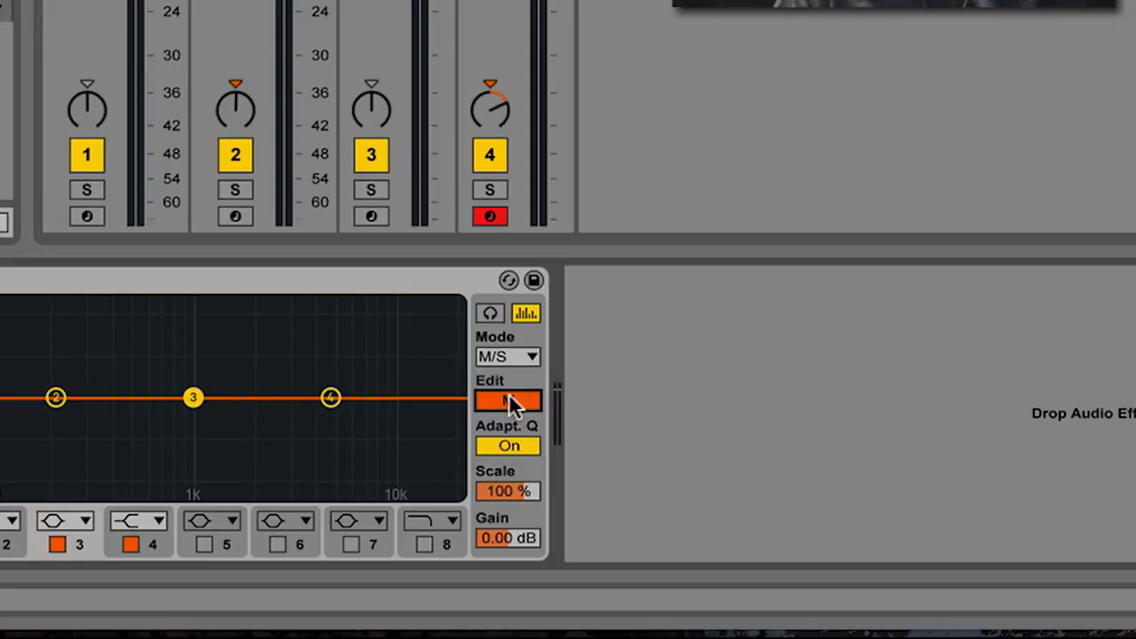
left_click(513, 401)
left_click(513, 401)
left_click(511, 398)
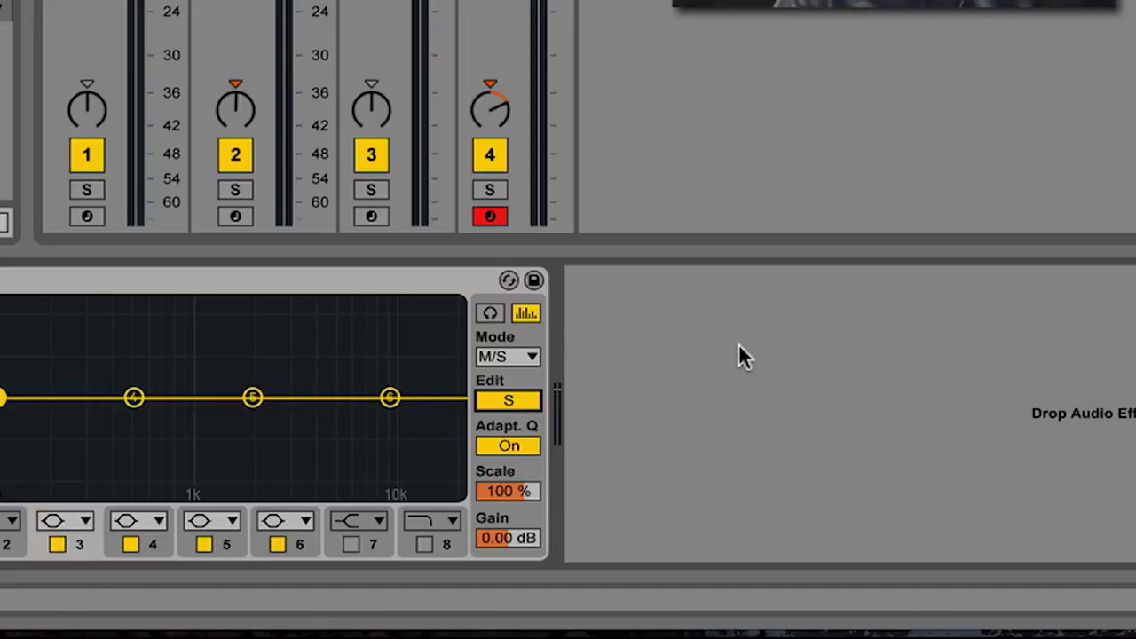
key("space")
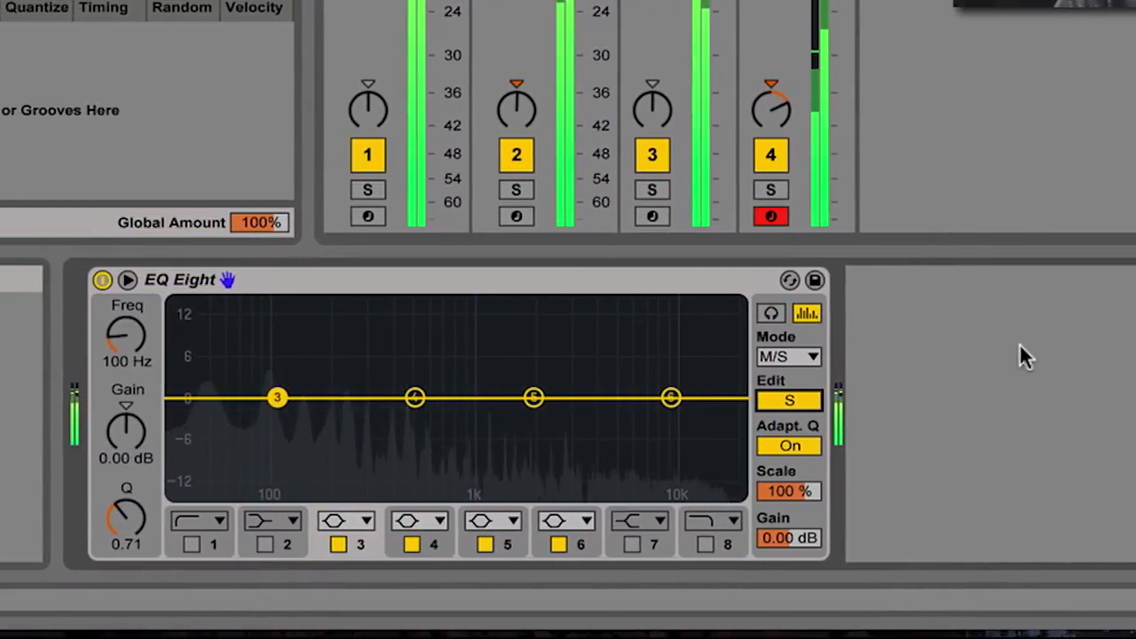
key("space")
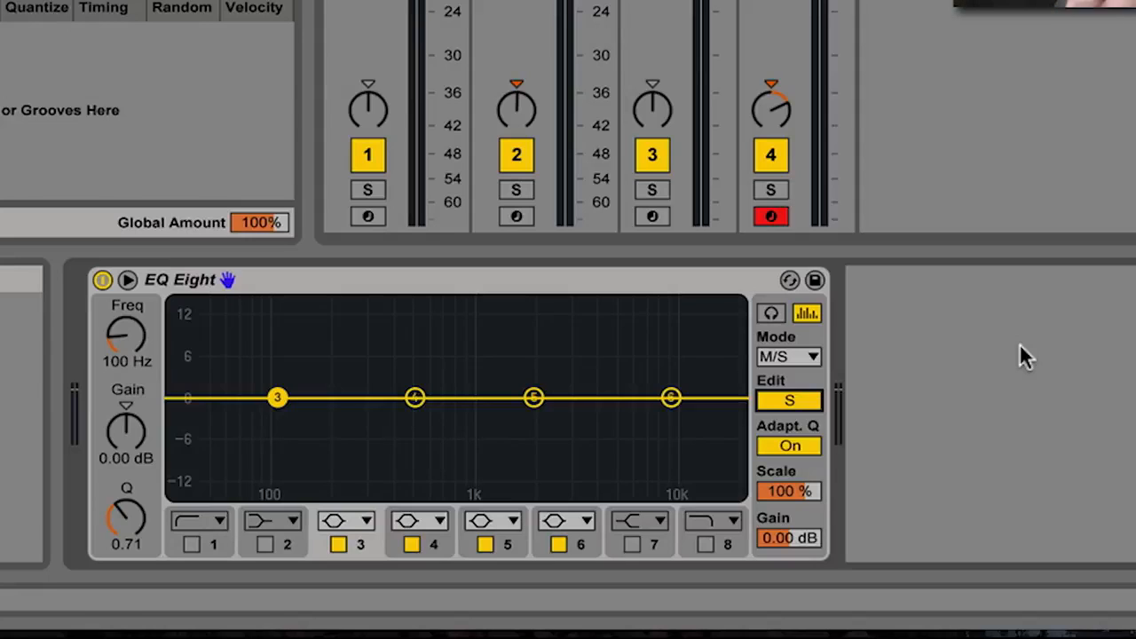
left_click(515, 190)
key("space")
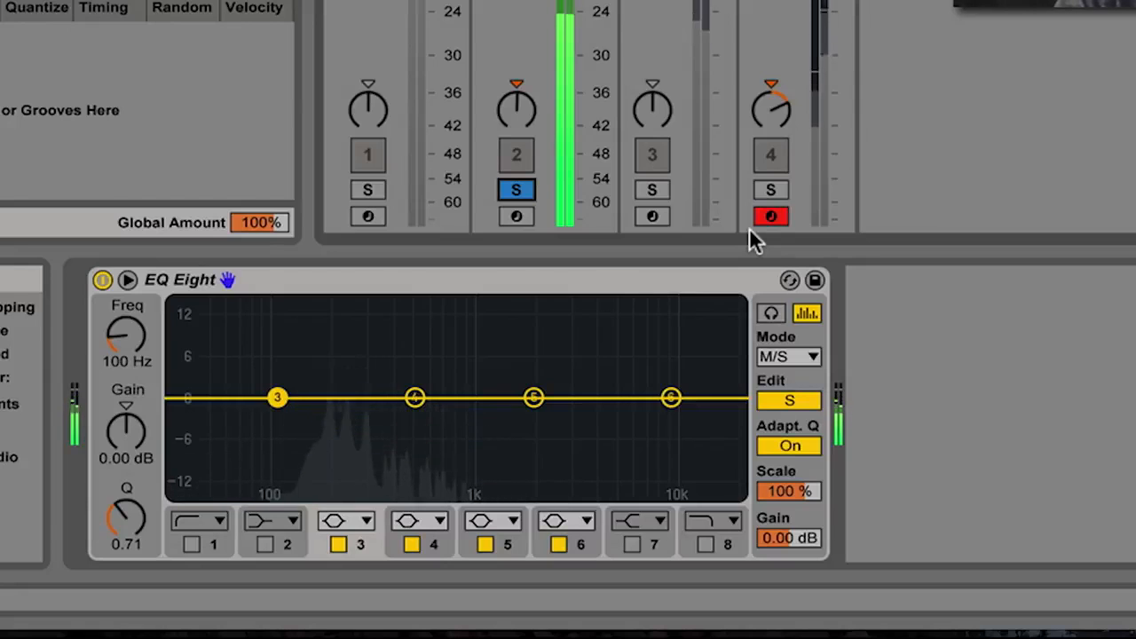
key("space")
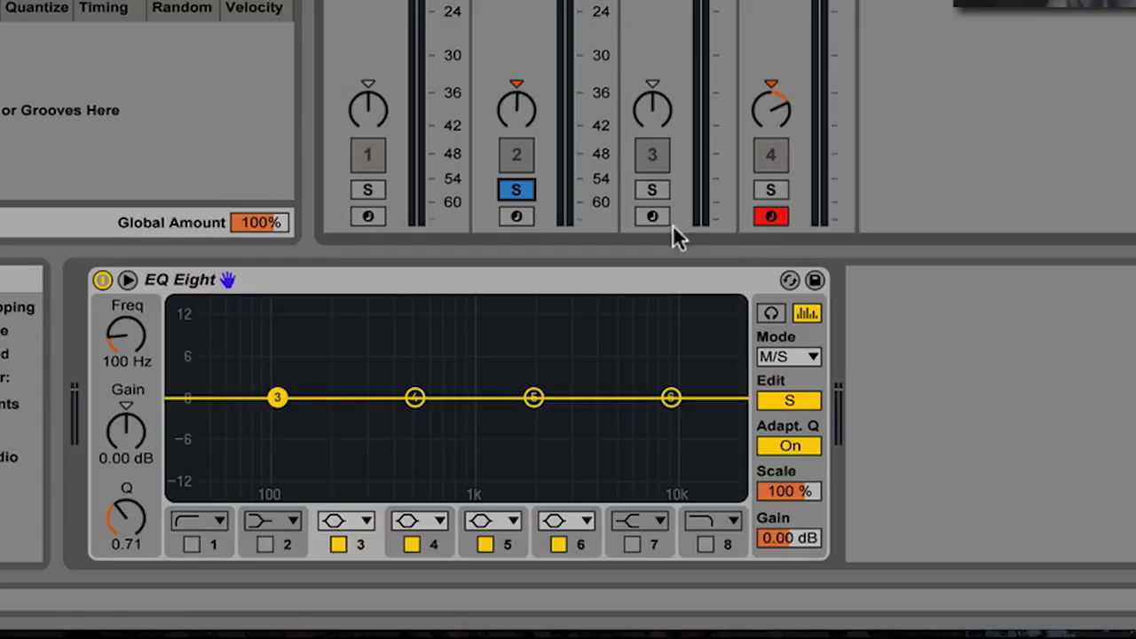
left_click(516, 189)
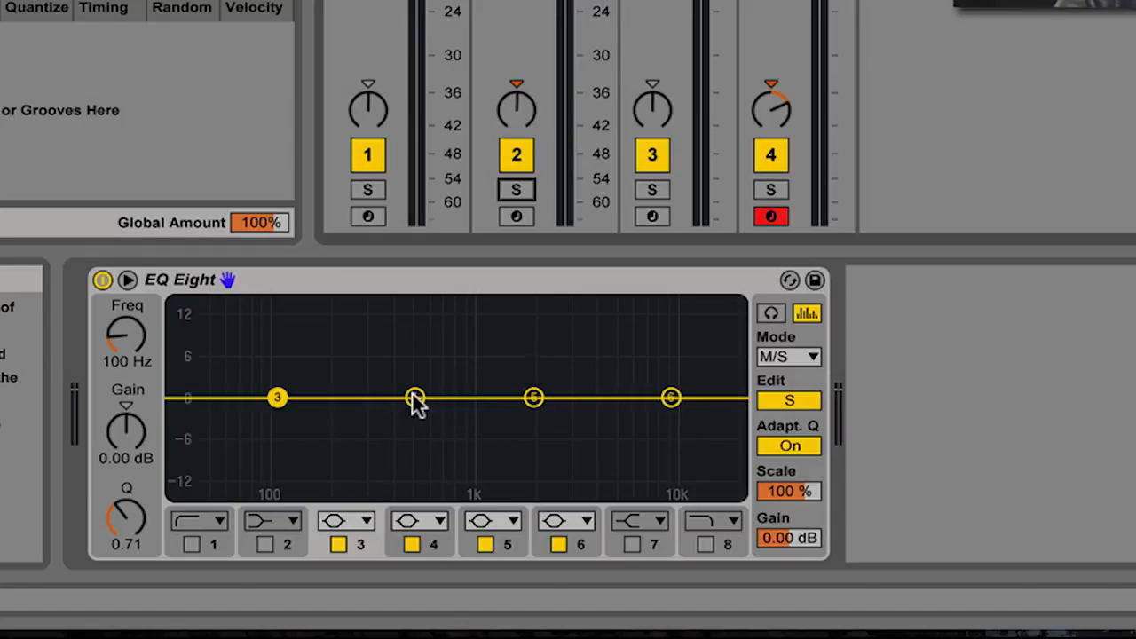
- Sweep Side band 4 with Audition on, then set it to a -7.07 dB cut at 197 Hz
left_click_drag(415, 399, 382, 401)
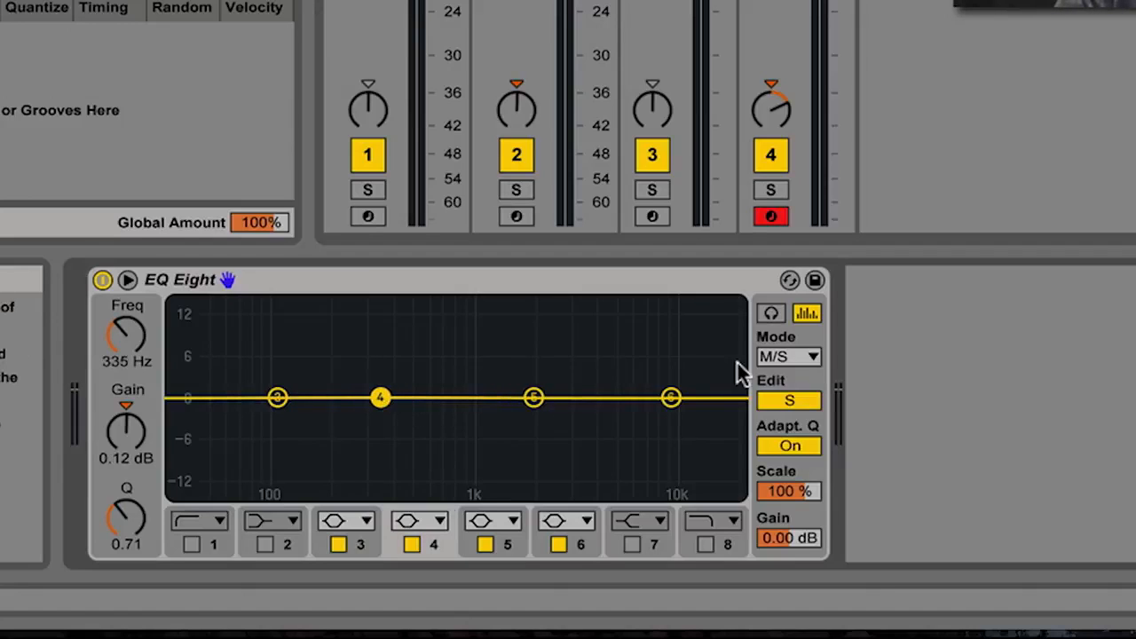
left_click(770, 314)
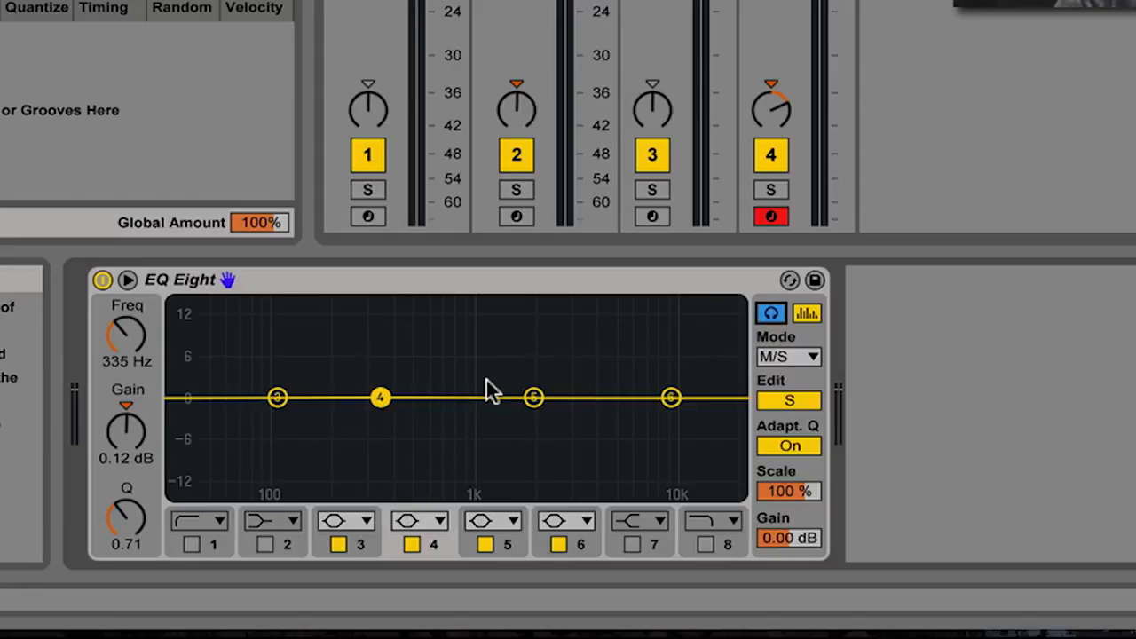
left_click_drag(395, 396, 429, 397)
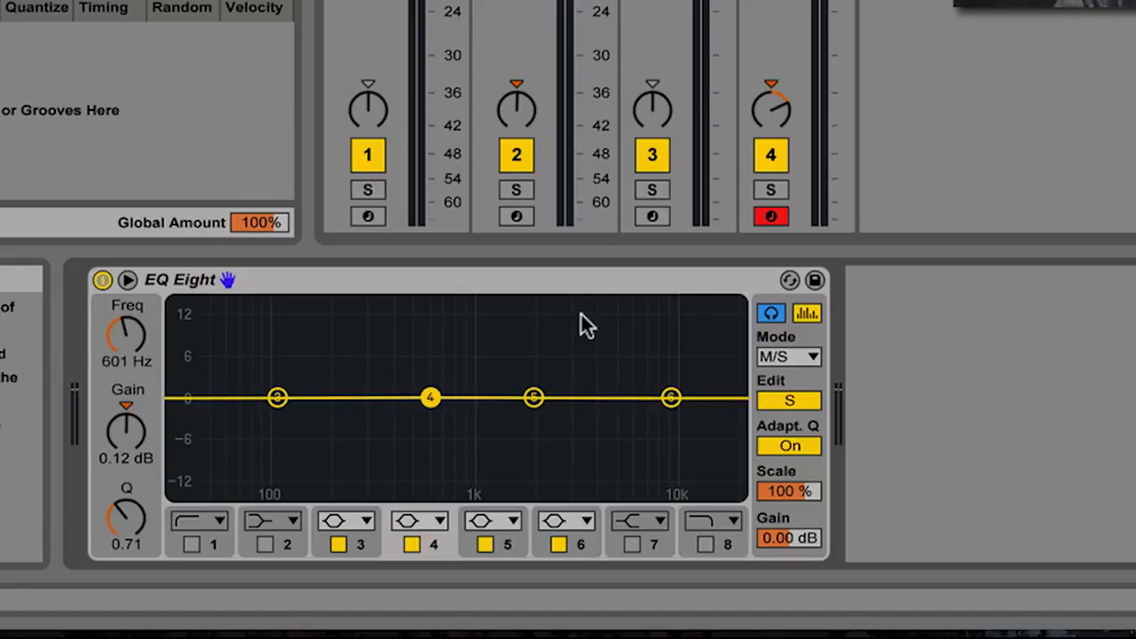
key("space")
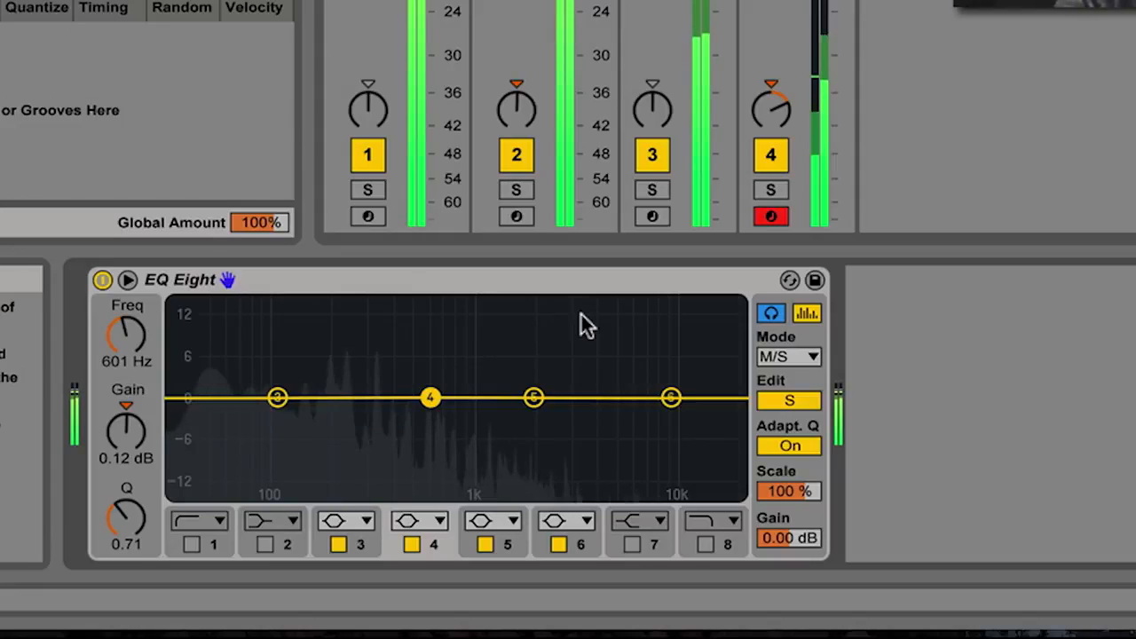
left_click_drag(431, 398, 336, 334)
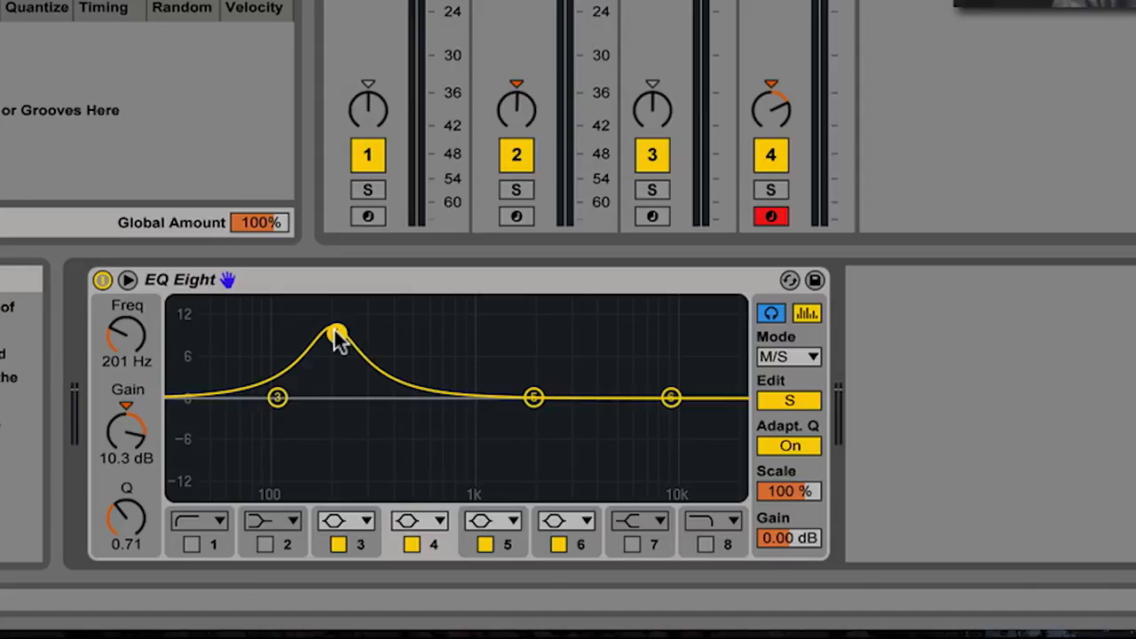
left_click_drag(338, 337, 335, 442)
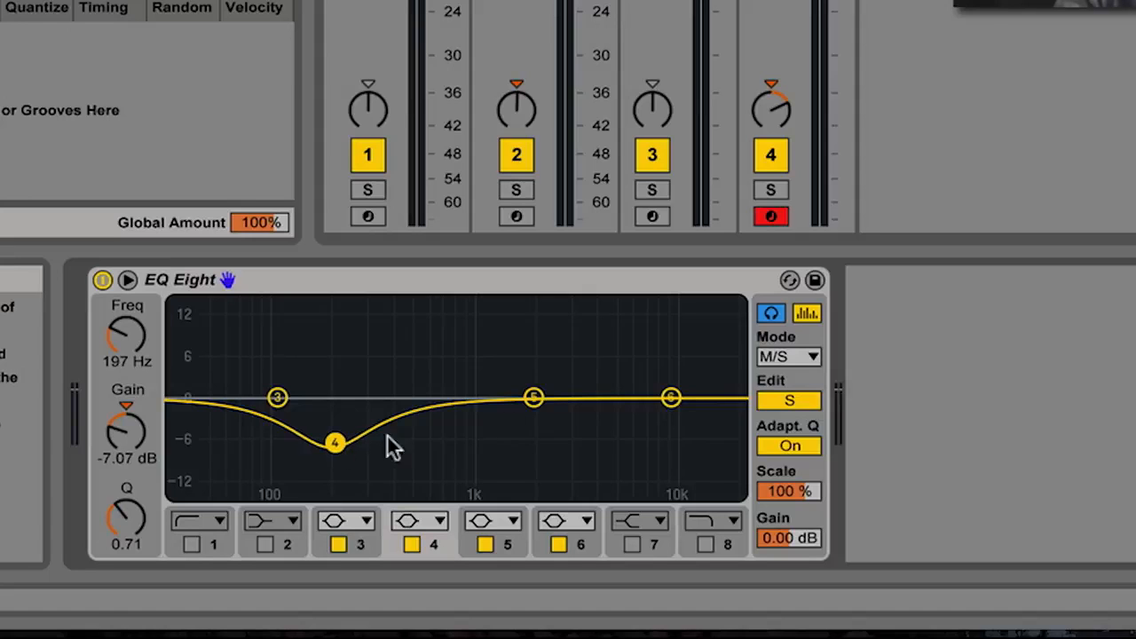
key("space")
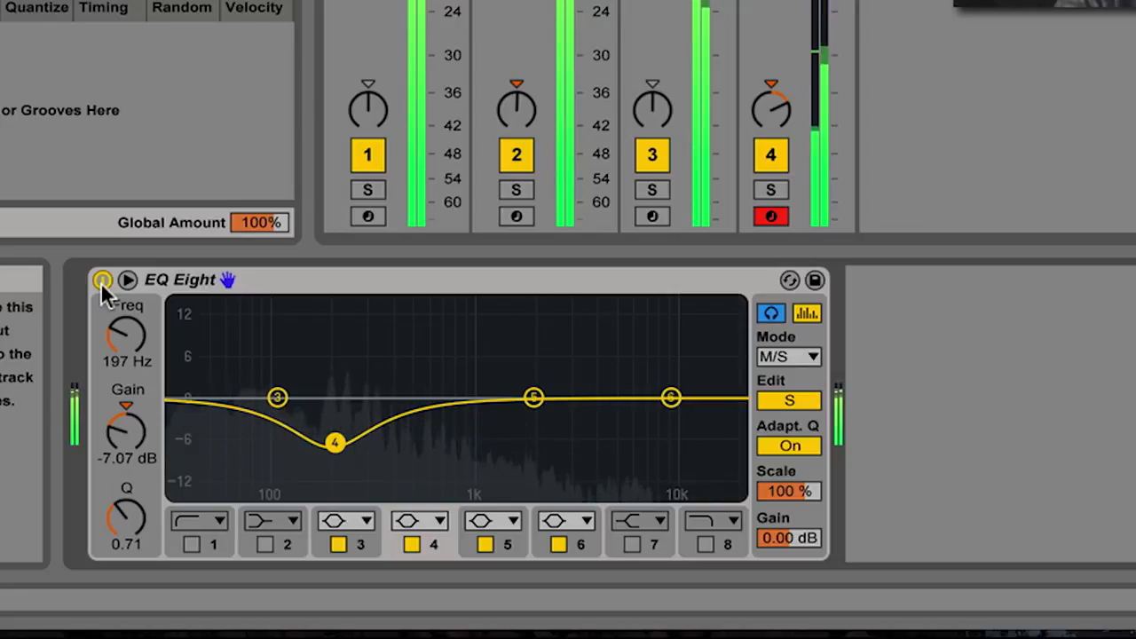
- Stop playback and deepen the Side band 4 cut to -7.56 dB at 194 Hz
key("space")
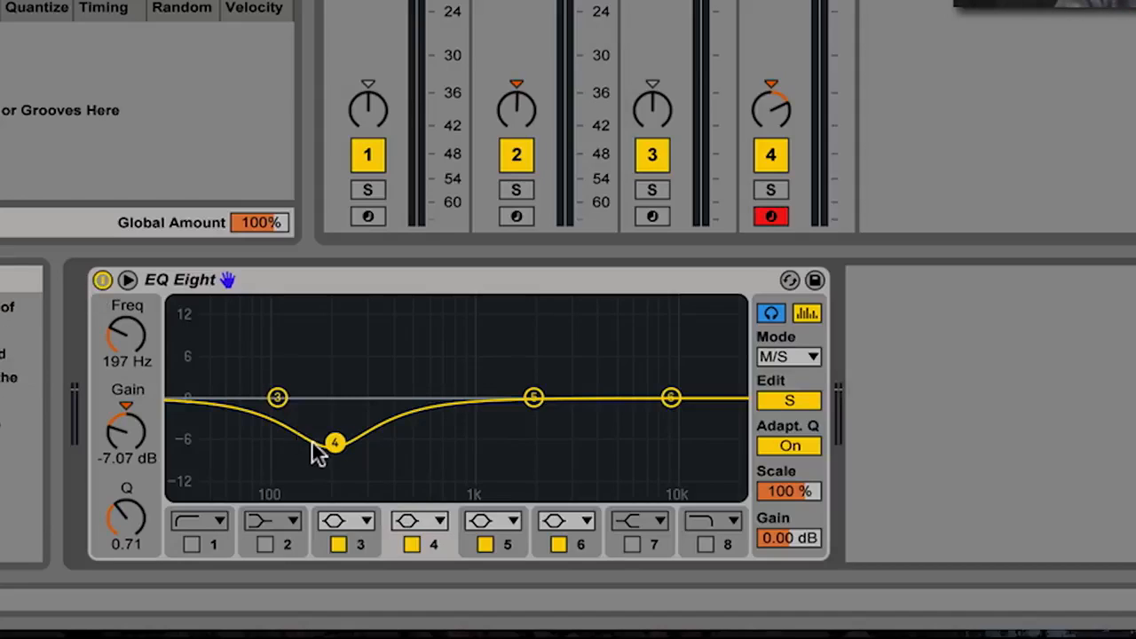
left_click_drag(330, 444, 333, 445)
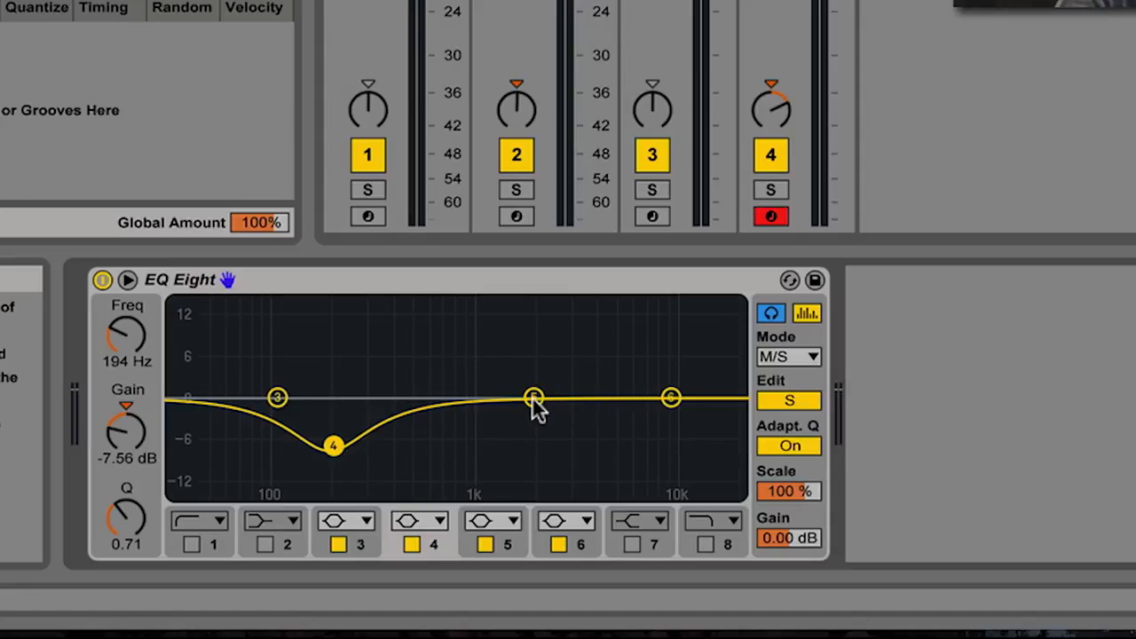
- Reposition Side bands 5 and 6 lower in frequency and switch band 6 off
left_click_drag(534, 398, 510, 397)
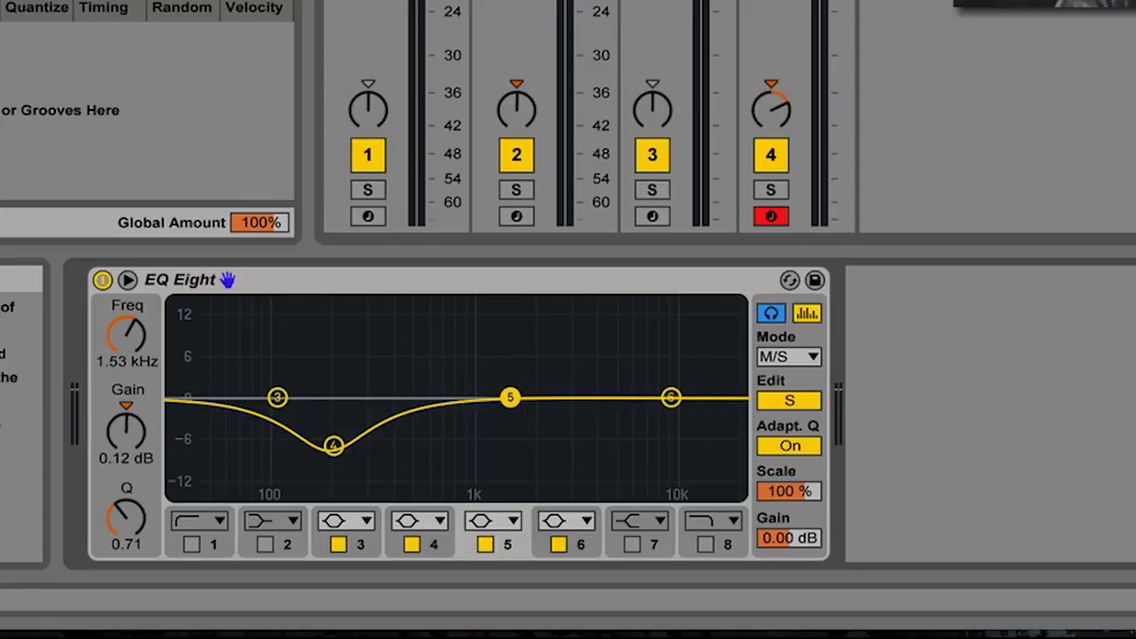
left_click(497, 519)
left_click(508, 518)
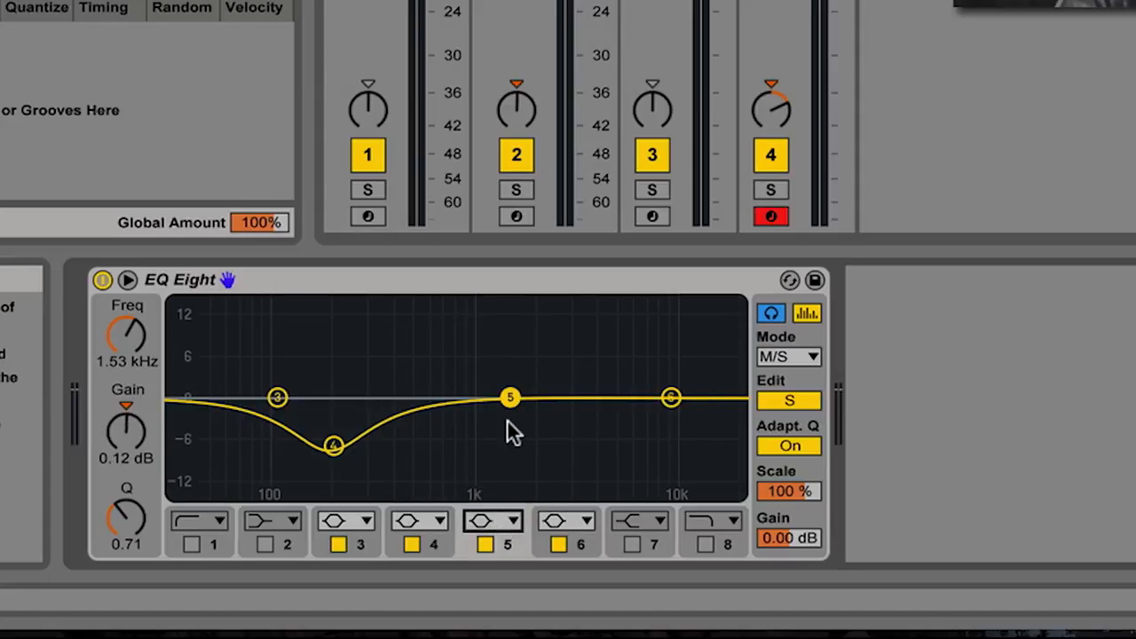
left_click_drag(509, 397, 483, 396)
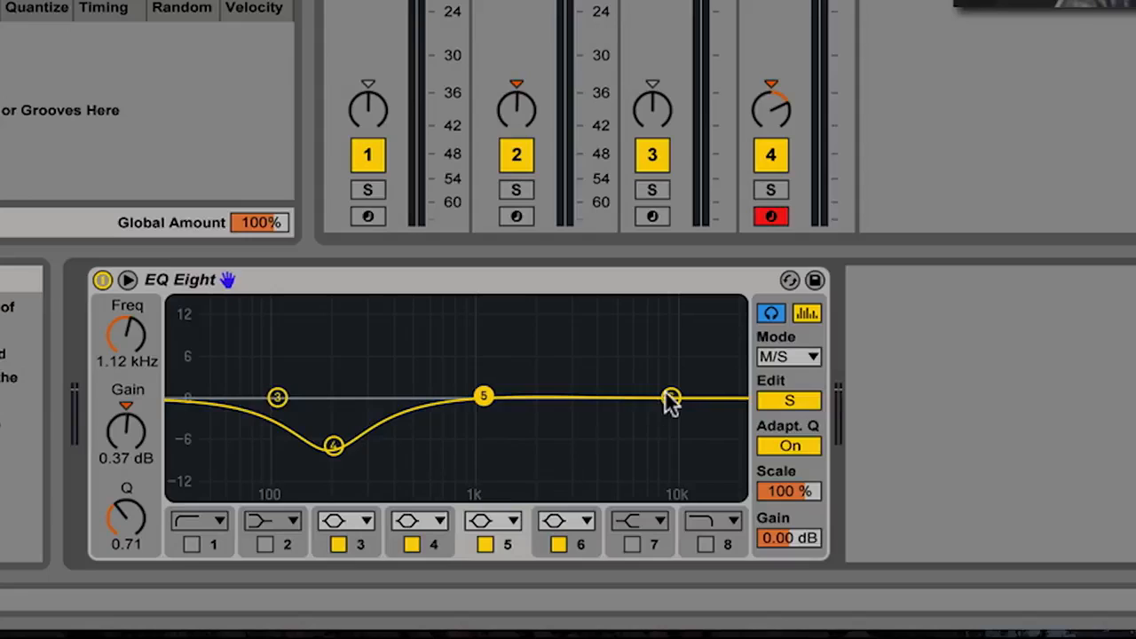
left_click_drag(672, 398, 573, 397)
left_click(483, 396)
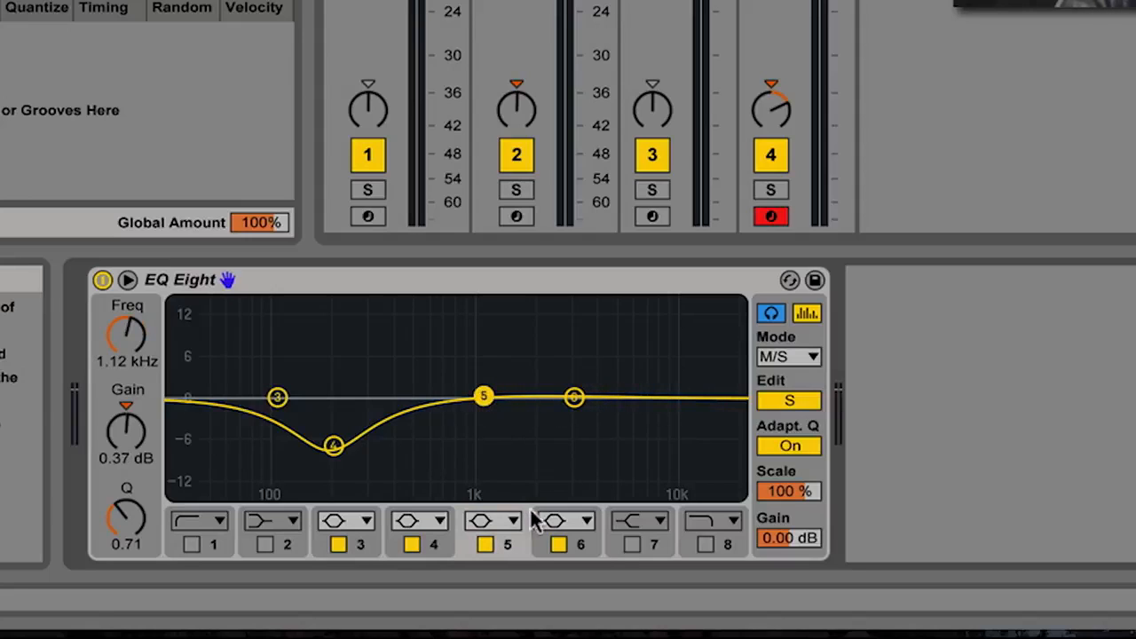
left_click(559, 541)
mouse_move(483, 396)
left_mouse_down()
mouse_move(523, 396)
mouse_move(491, 397)
left_mouse_up()
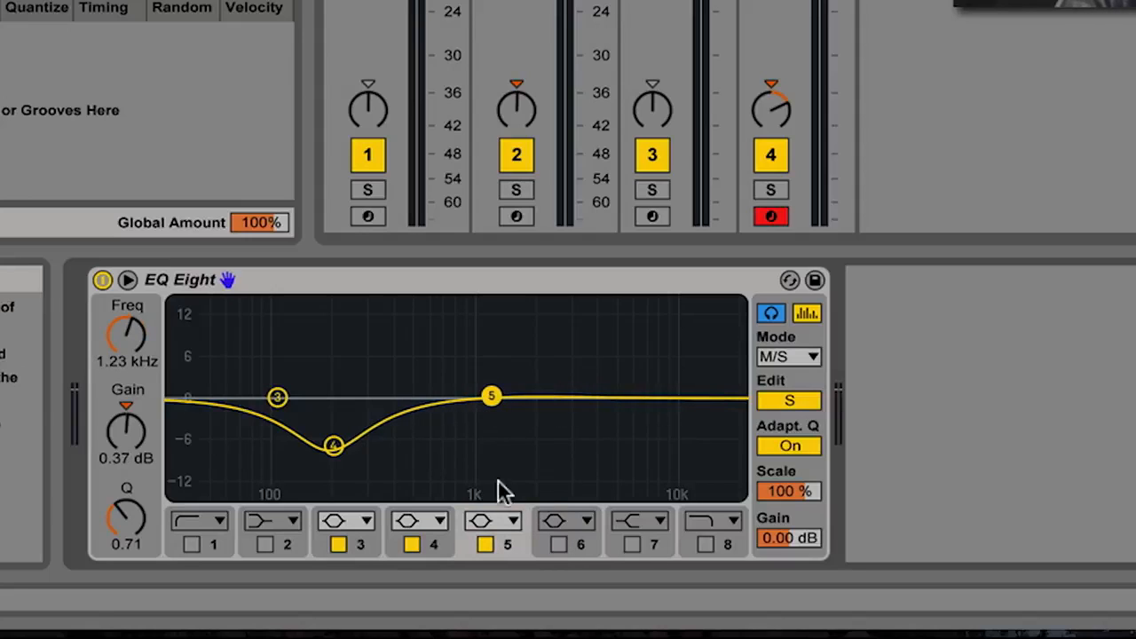
- Make band 5 a high shelf boosting 4.34 dB from about 510 Hz, then audition it
left_click(491, 519)
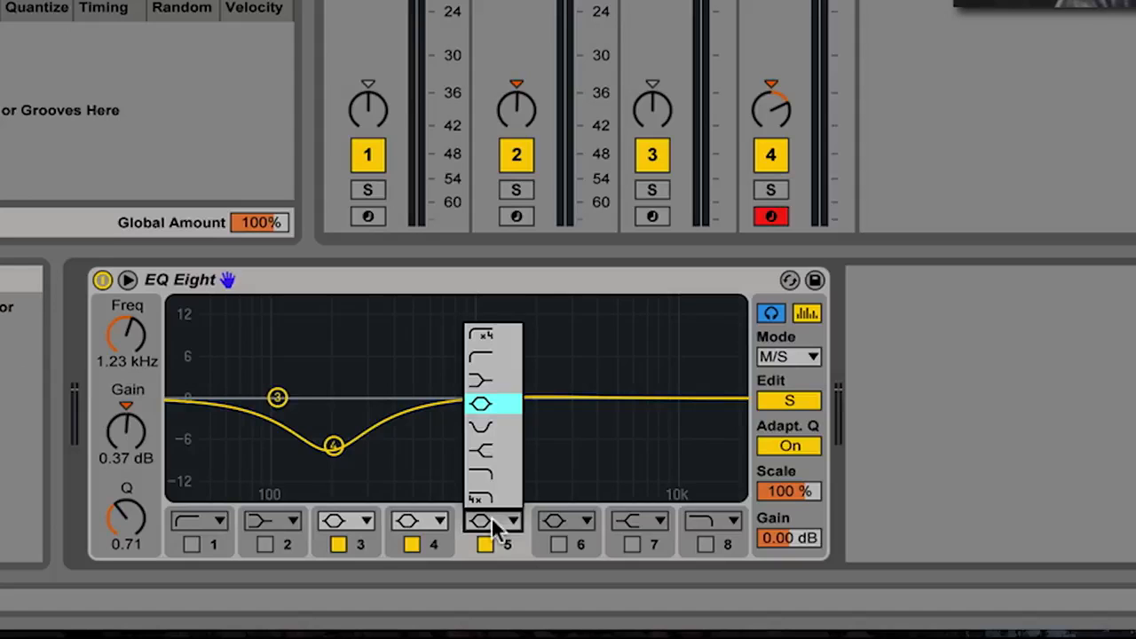
left_click(500, 452)
left_click_drag(482, 395, 437, 395)
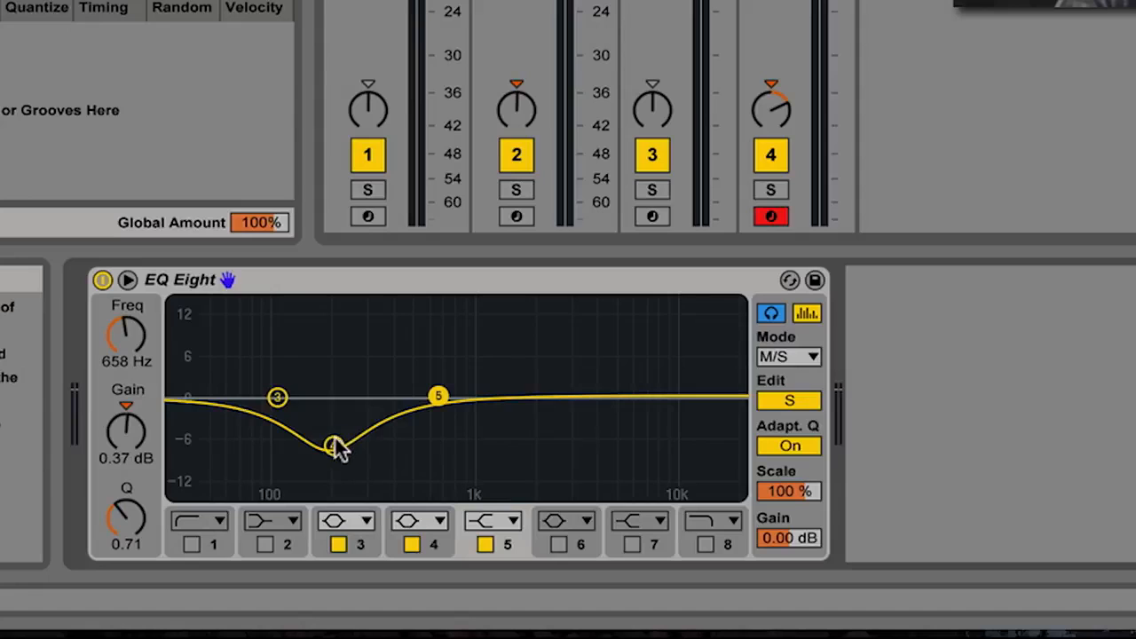
mouse_move(437, 400)
left_mouse_down()
mouse_move(436, 377)
mouse_move(434, 393)
left_mouse_up()
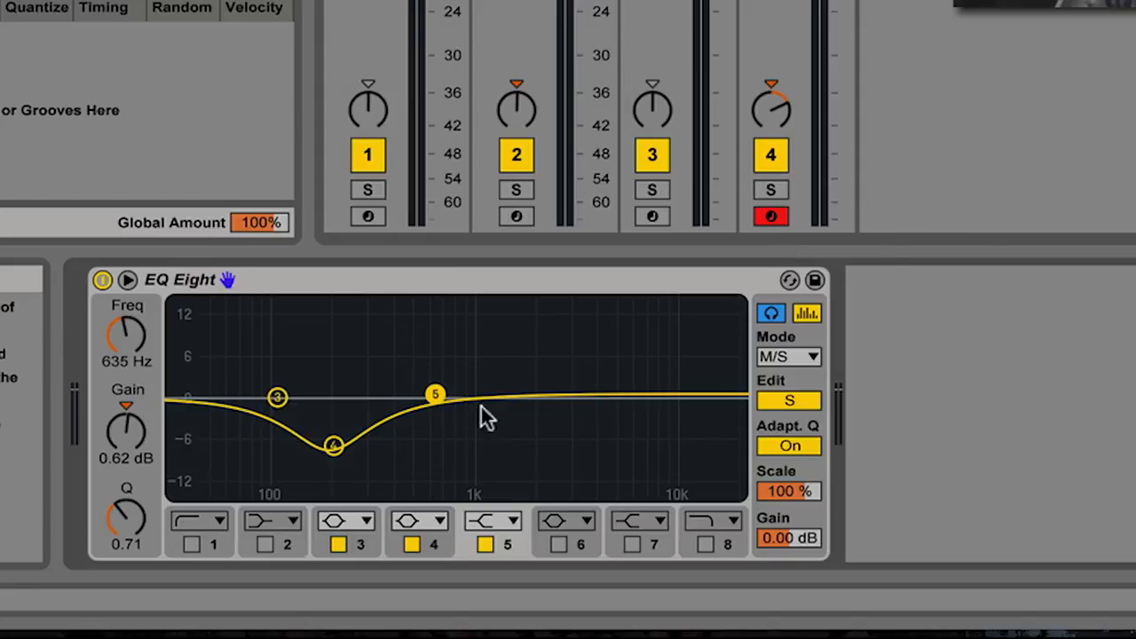
mouse_move(435, 399)
left_mouse_down()
mouse_move(429, 363)
mouse_move(428, 389)
left_mouse_up()
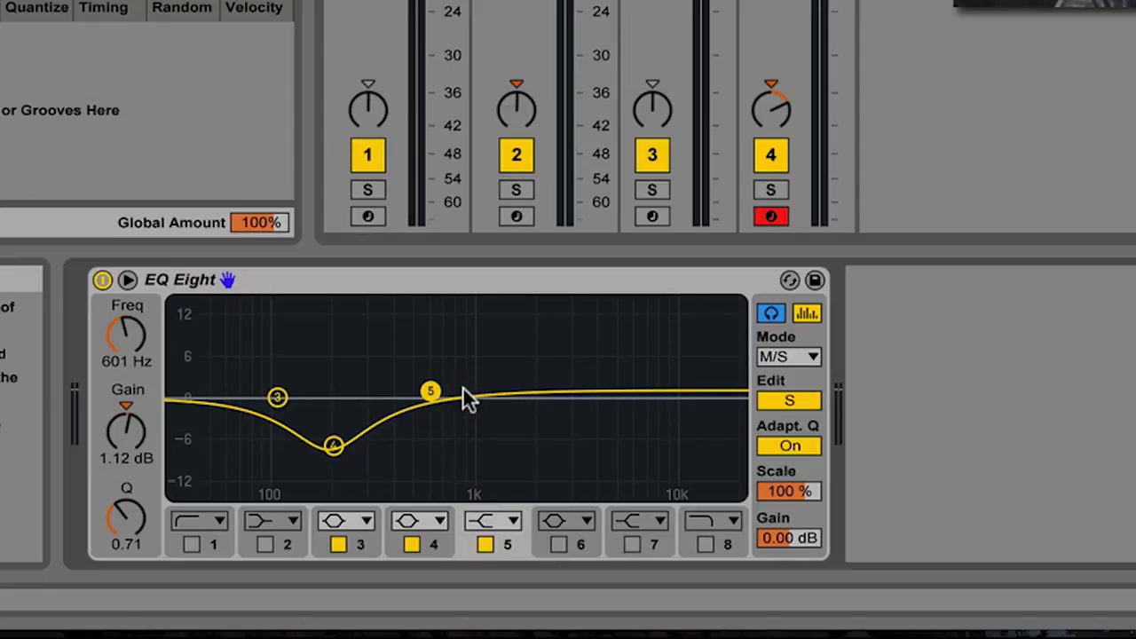
left_click_drag(429, 390, 416, 370)
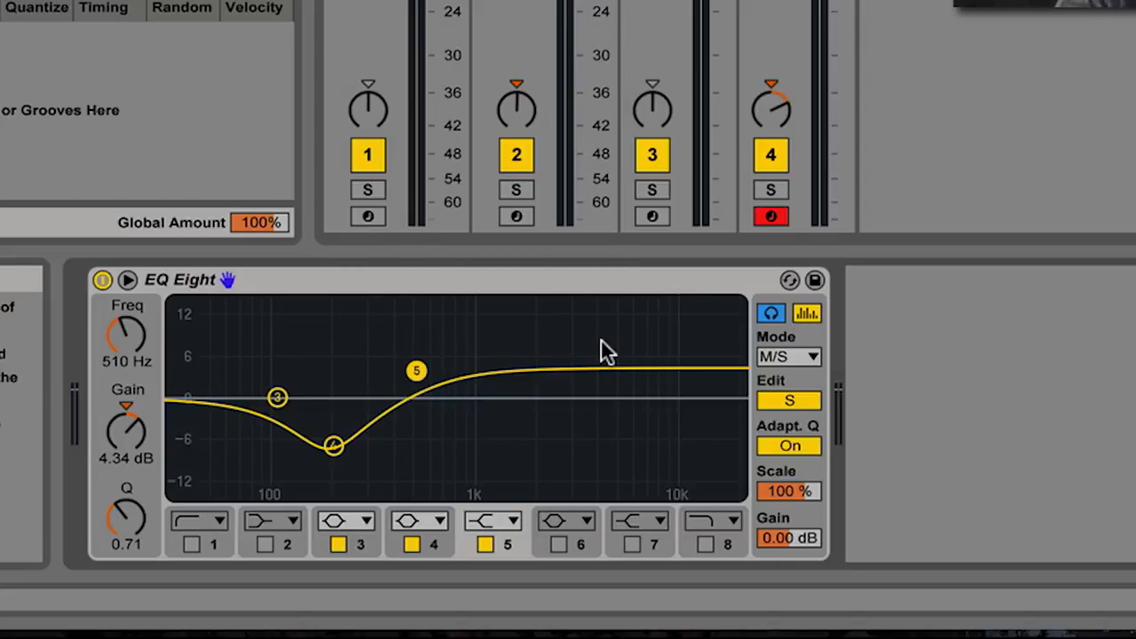
key("space")
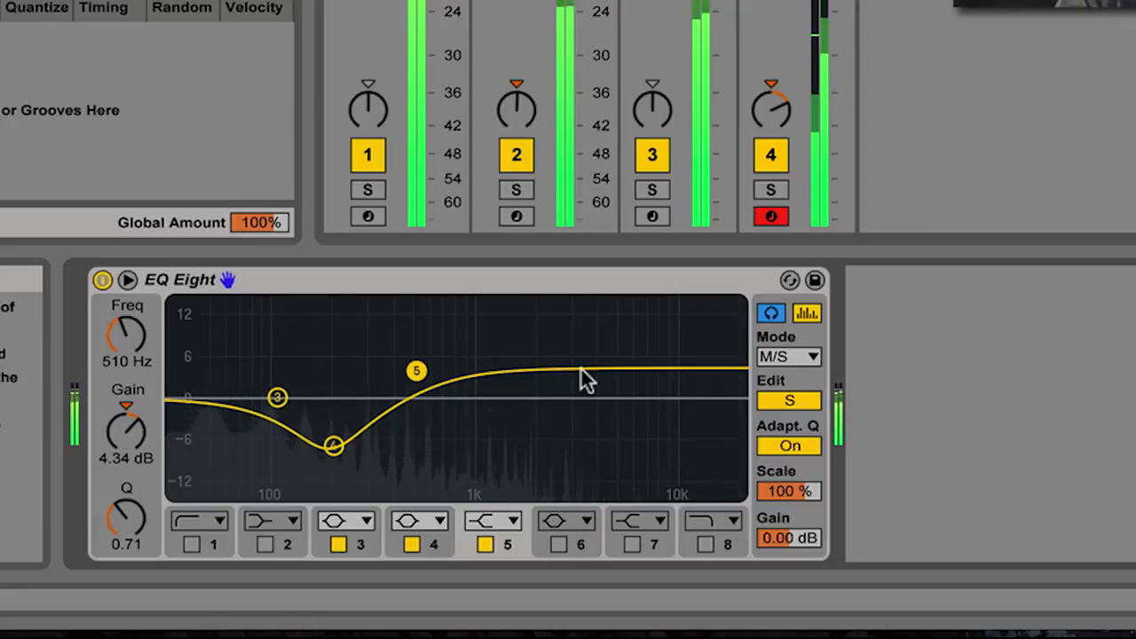
key("space")
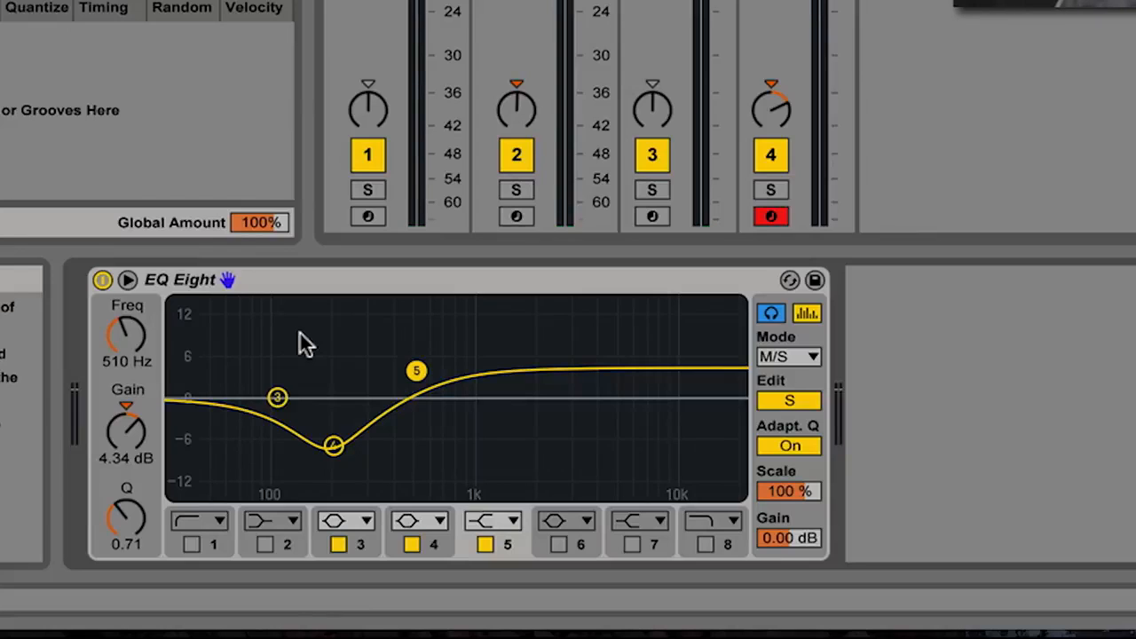
left_click(102, 280)
key("space")
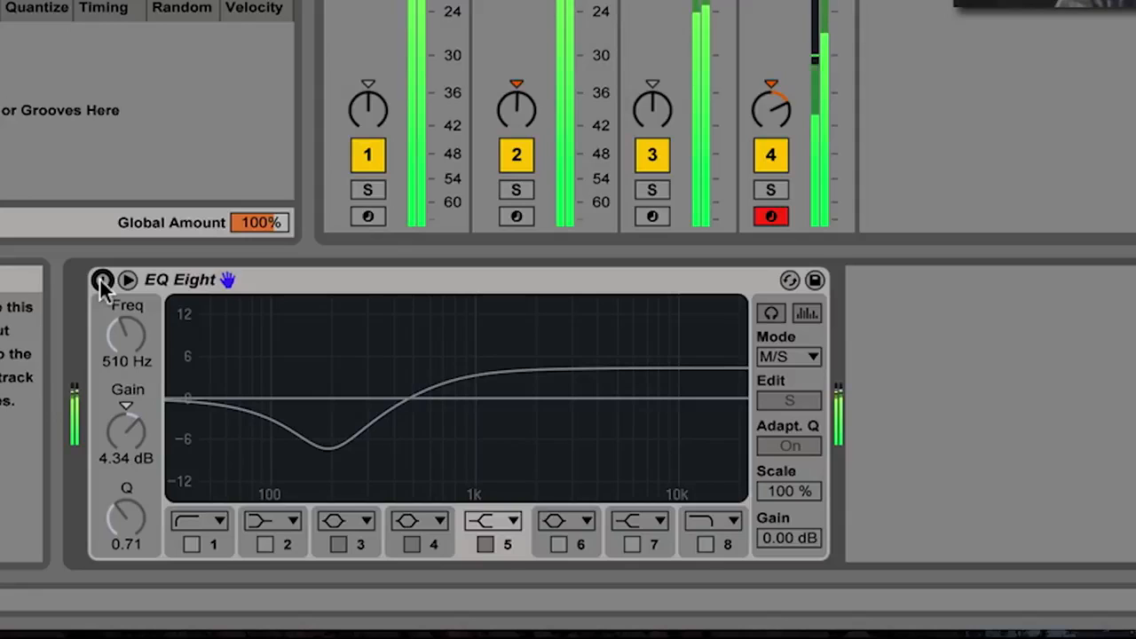
left_click(102, 281)
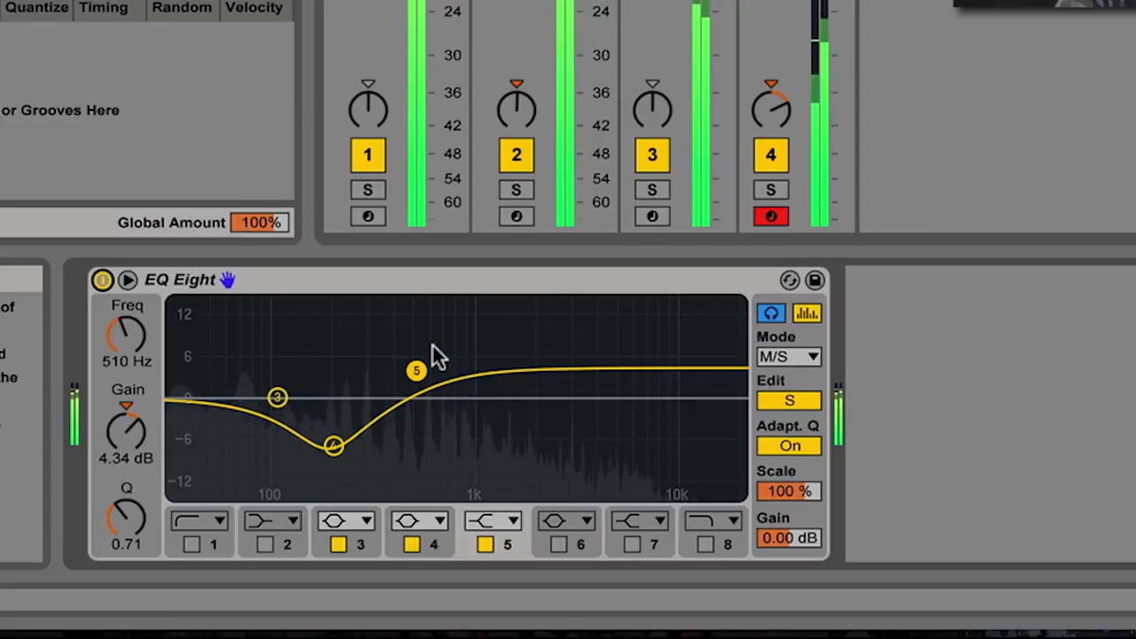
key("space")
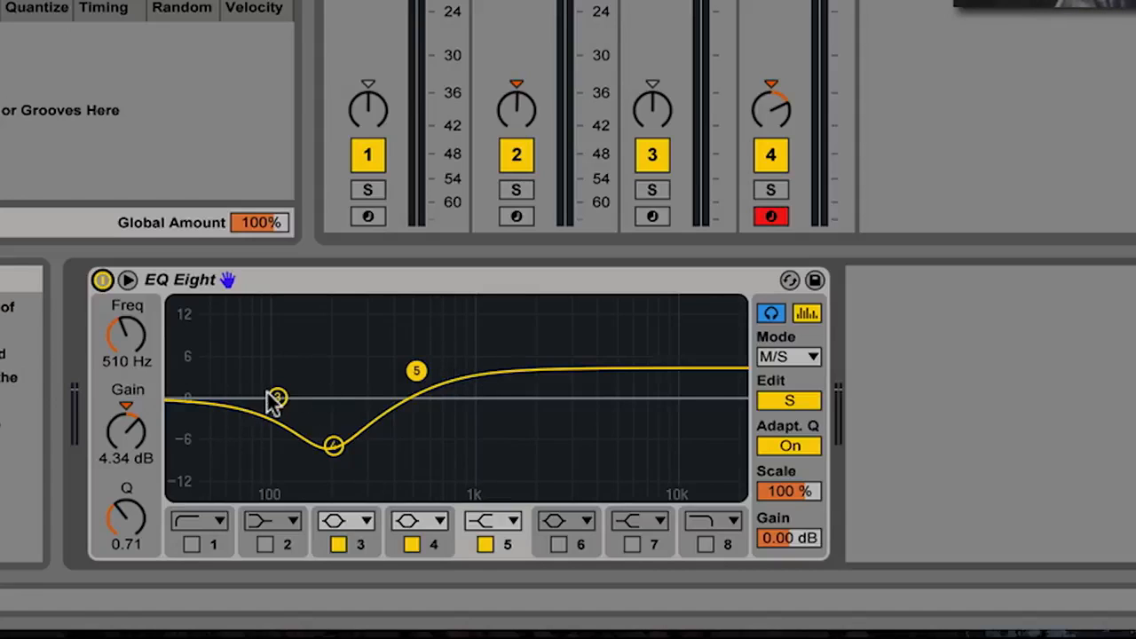
- Make Side band 3 a low shelf cutting -7.07 dB at about 114 Hz
left_click(264, 543)
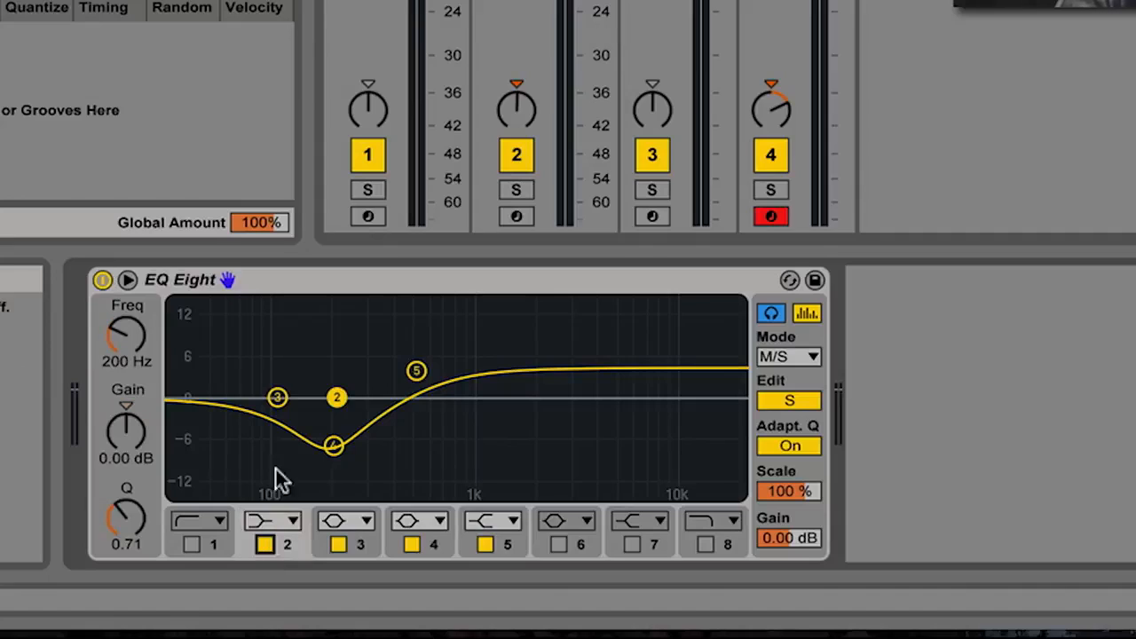
left_click(264, 544)
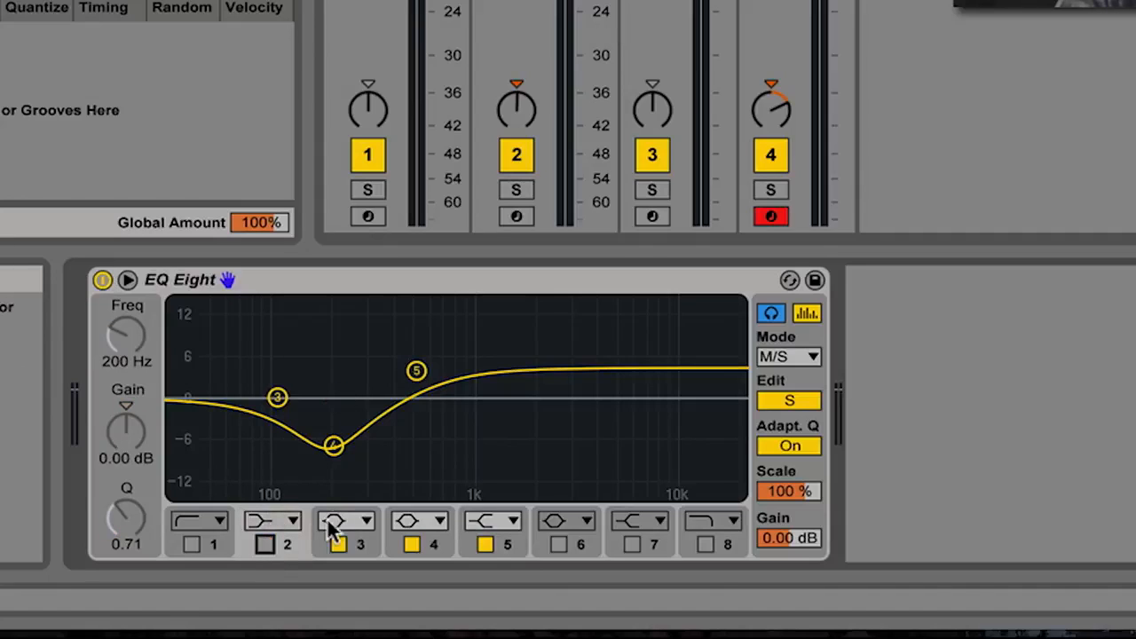
left_click(277, 398)
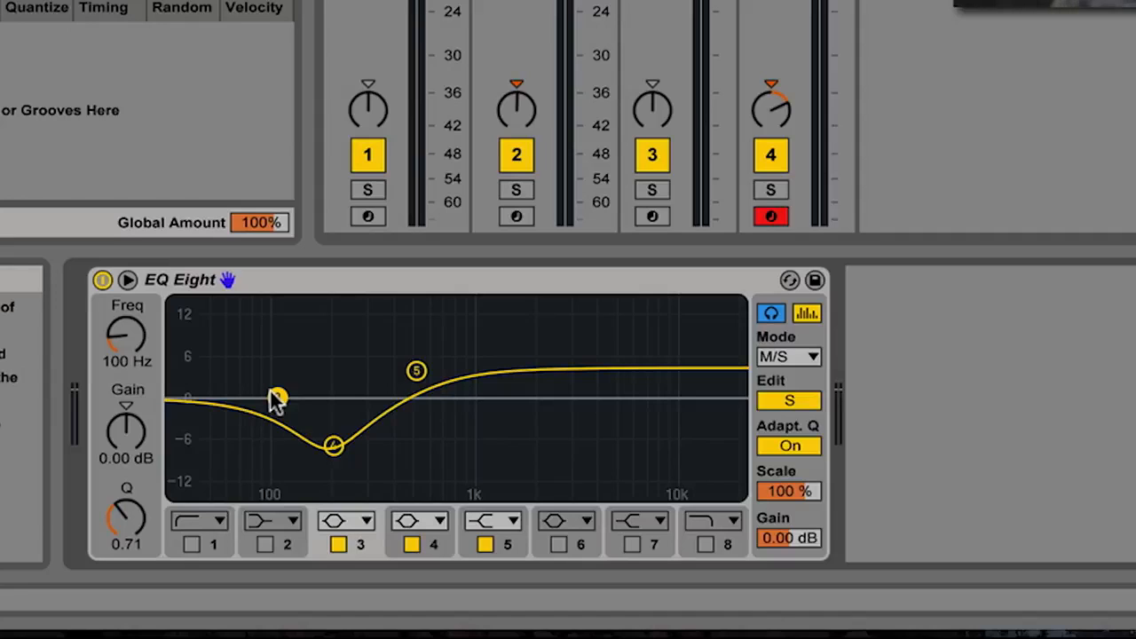
left_click(336, 521)
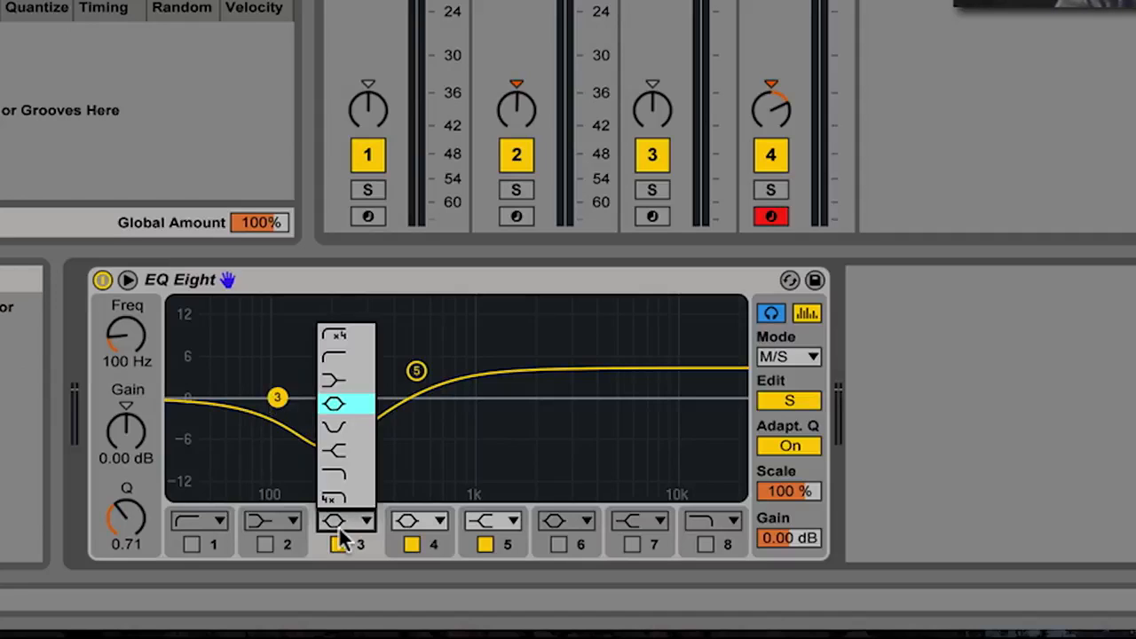
left_click(346, 381)
mouse_move(280, 396)
left_mouse_down()
mouse_move(281, 437)
mouse_move(271, 397)
left_mouse_up()
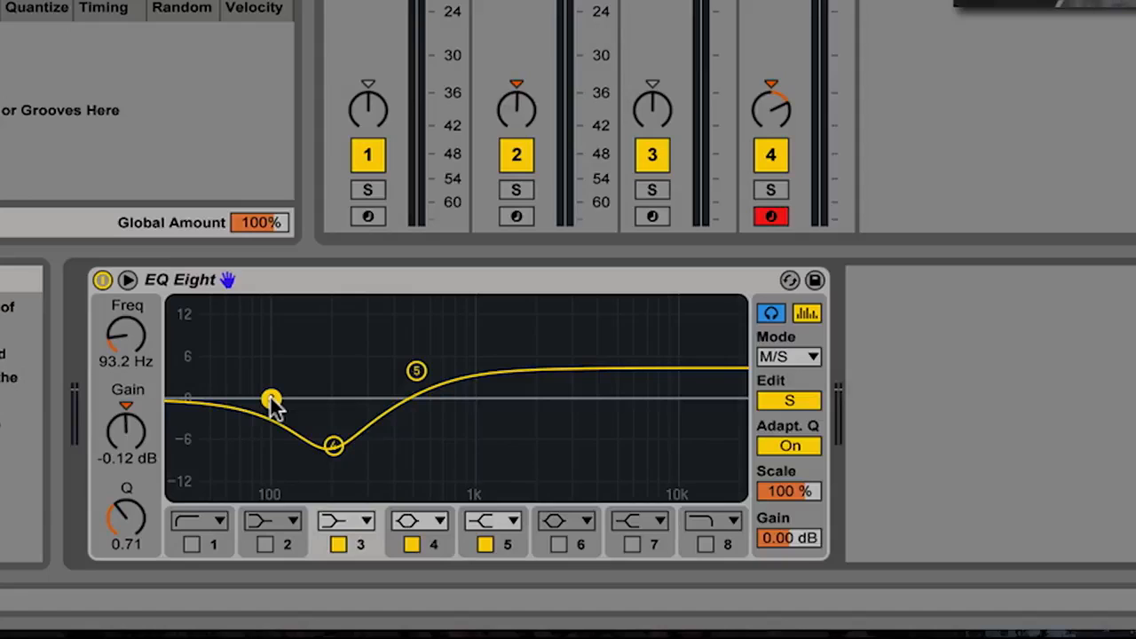
left_click_drag(271, 397, 288, 443)
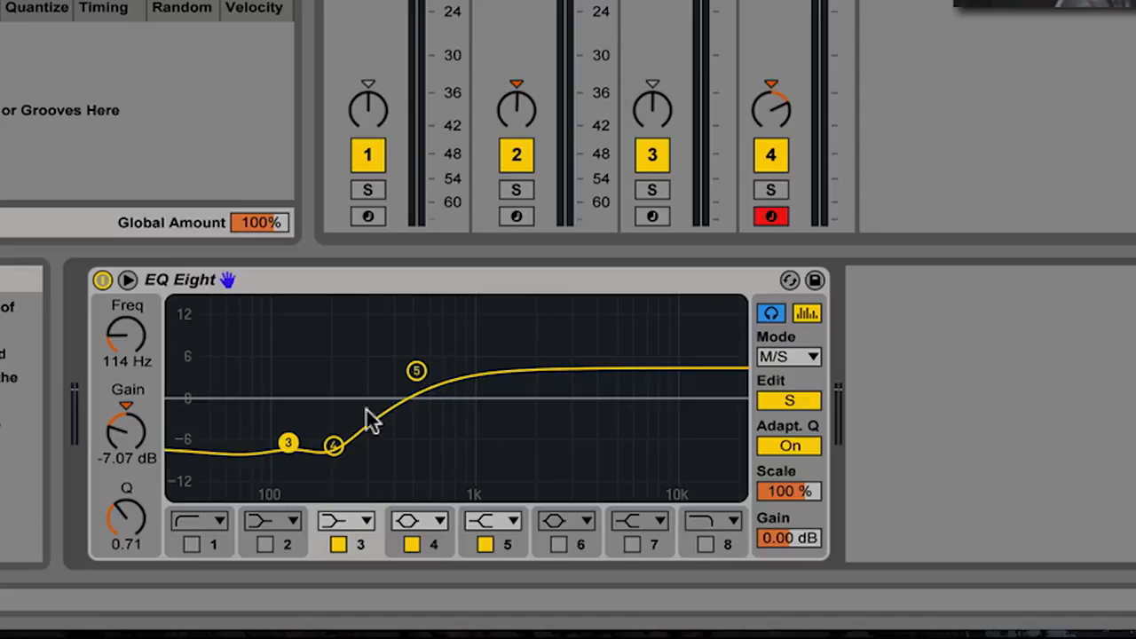
- A/B the EQ on and off during playback, then switch editing to the Mid channel
left_click(102, 279)
key("space")
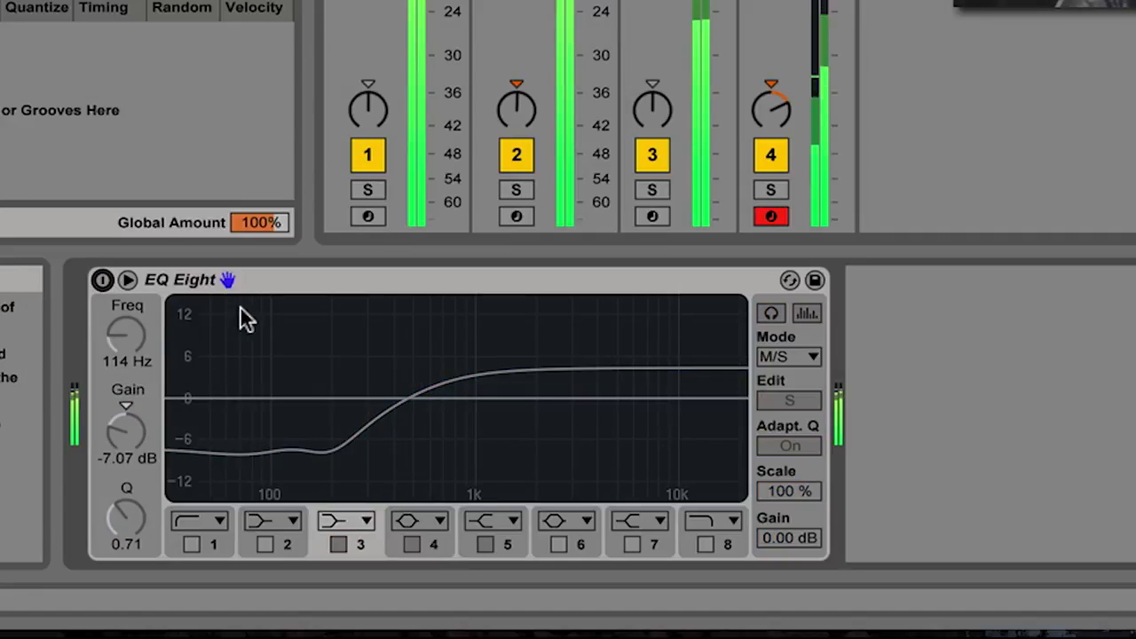
left_click(102, 280)
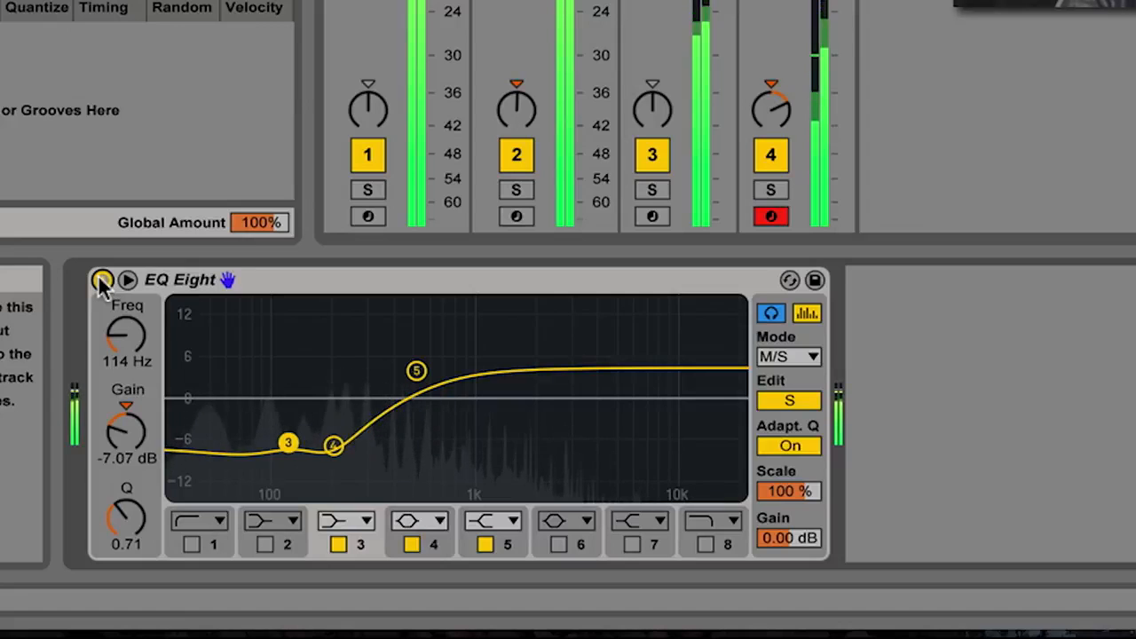
left_click(102, 280)
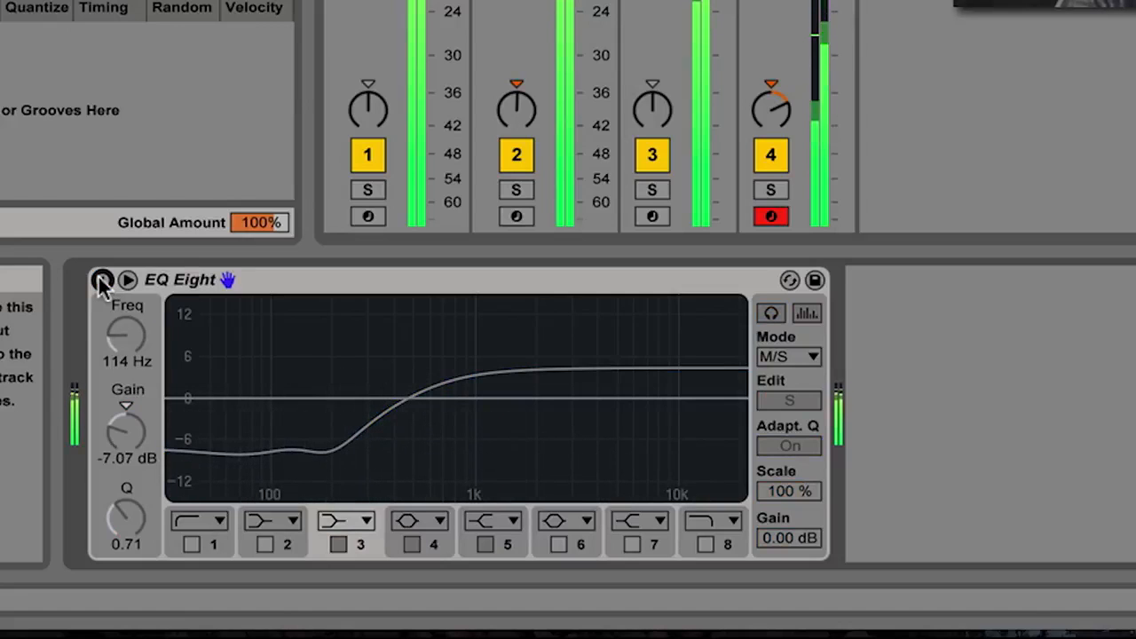
left_click(102, 280)
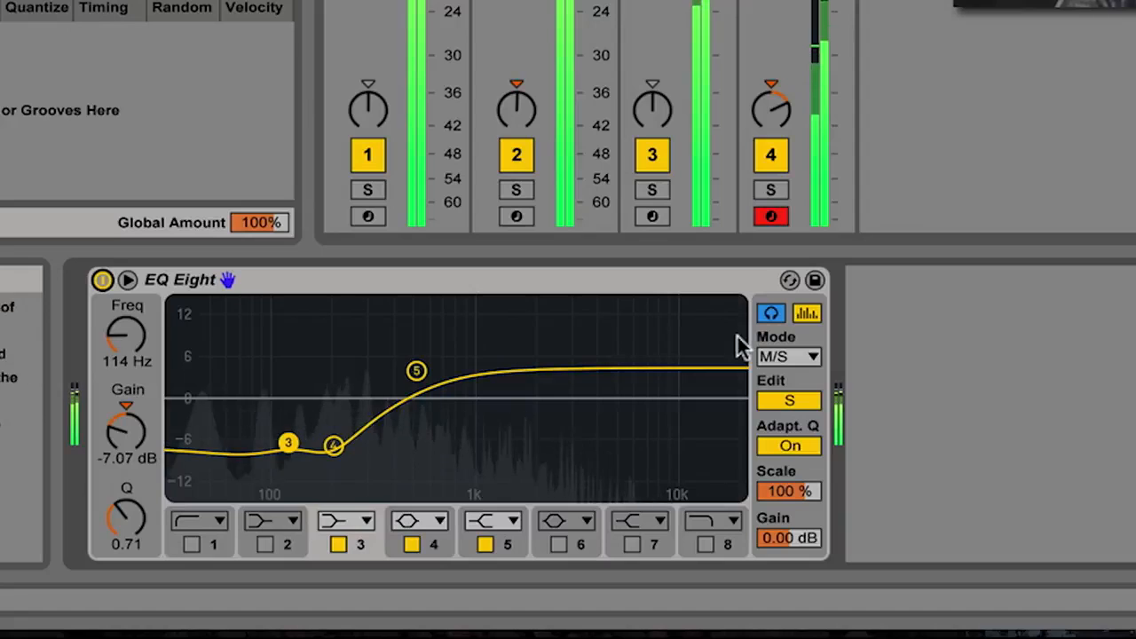
key("space")
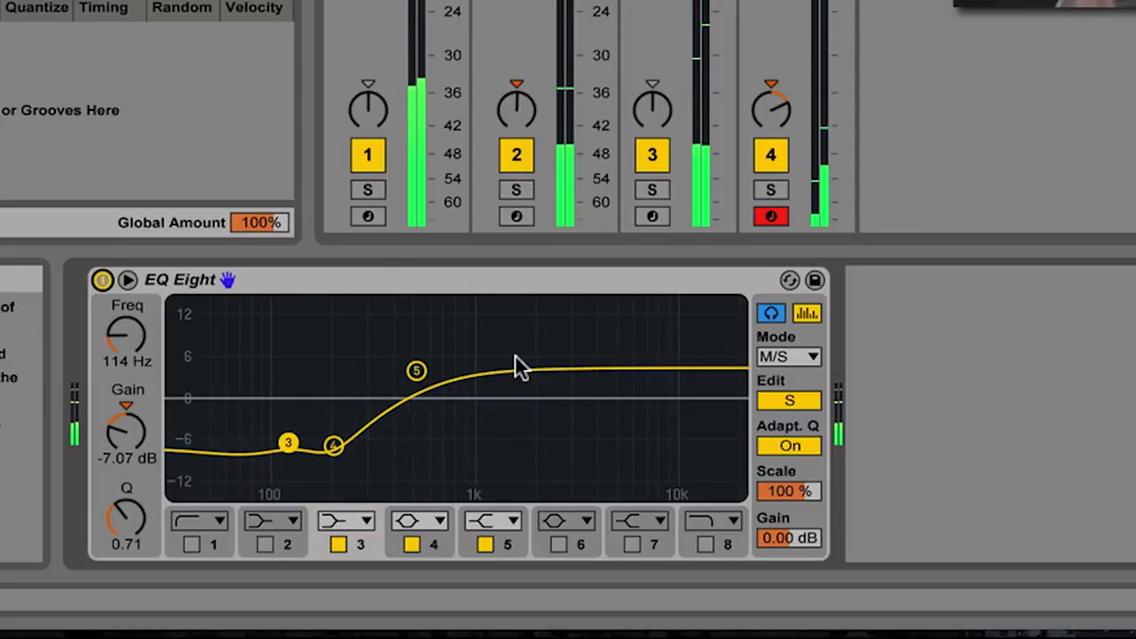
left_click(797, 390)
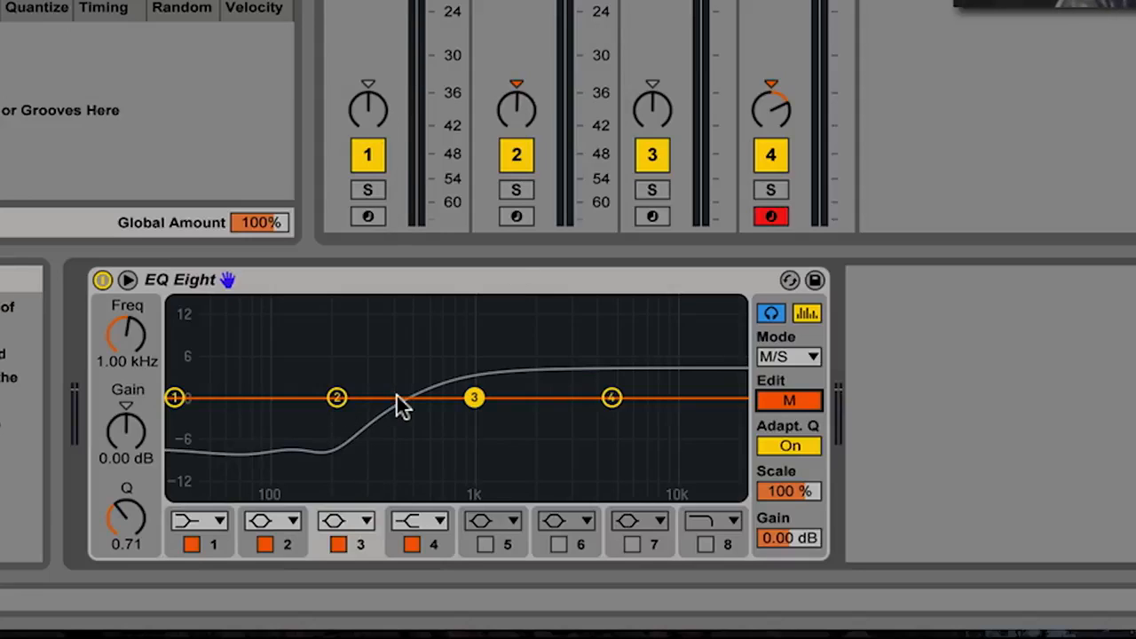
- Give Mid band 2 a 2.6 dB bump at 201 Hz, Q 1.34, and move band 4 to 12.9 kHz
key("space")
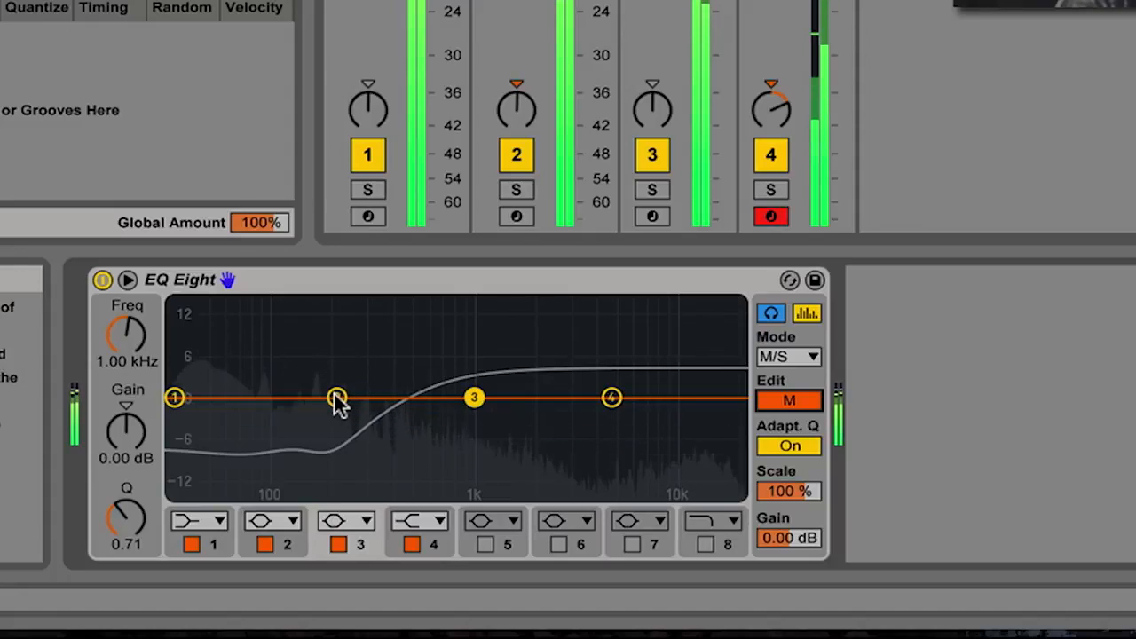
mouse_move(337, 397)
left_mouse_down()
mouse_move(325, 396)
mouse_move(335, 380)
mouse_move(335, 390)
left_mouse_up()
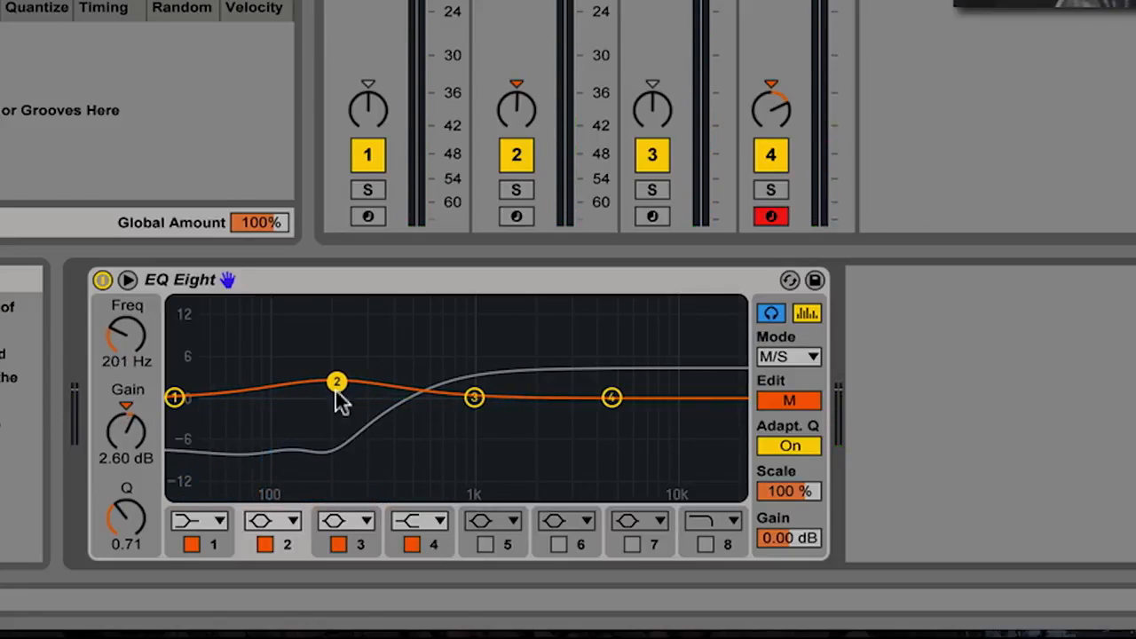
left_click_drag(127, 524, 127, 519)
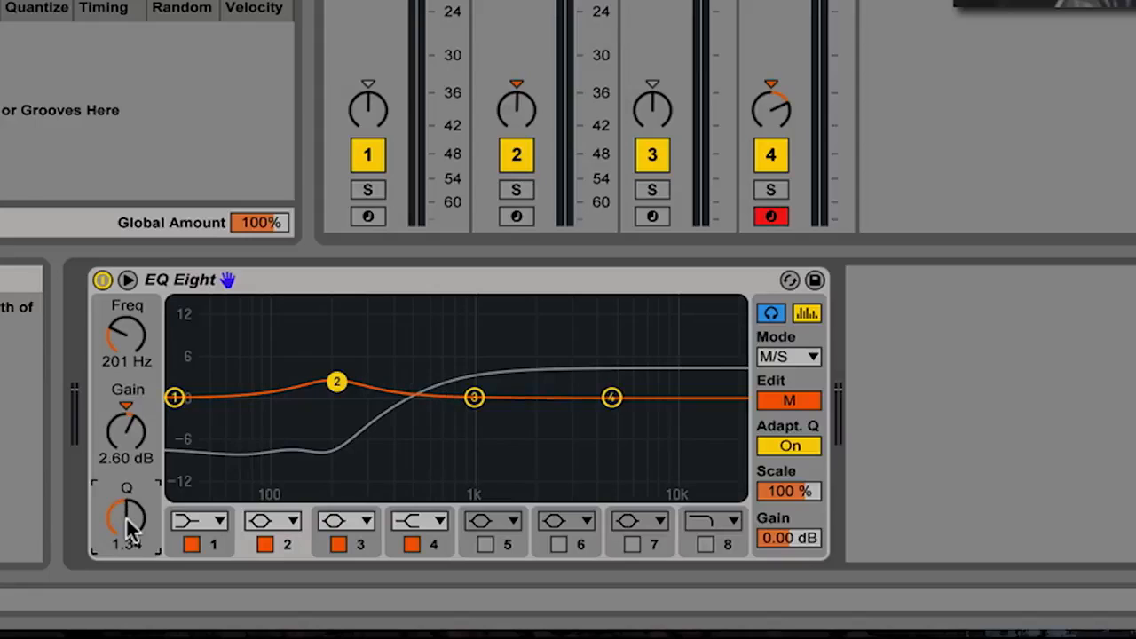
key("space")
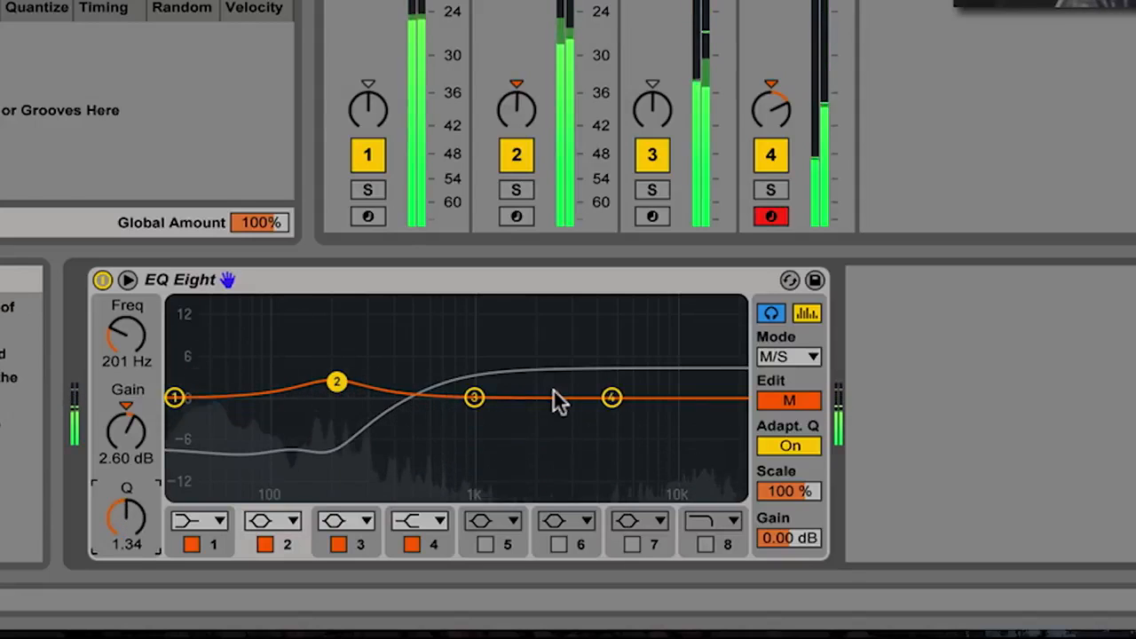
left_click_drag(622, 391, 692, 397)
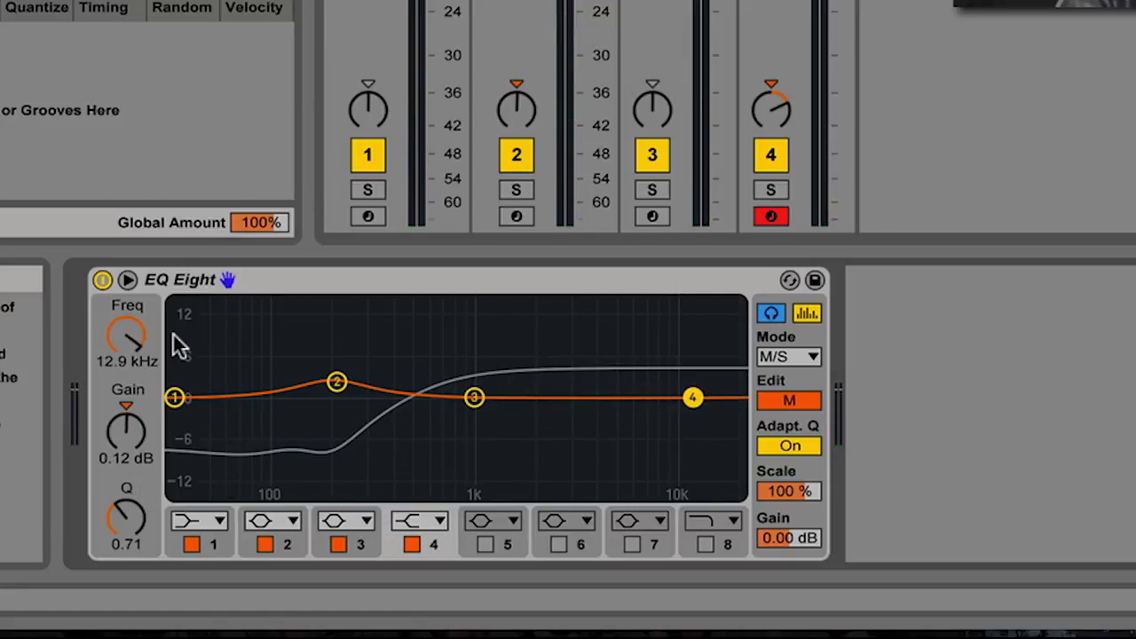
- Raise Mid band 4's frequency toward 14 kHz and narrow its Q to about 4
left_click(145, 357)
left_click_drag(145, 357, 145, 354)
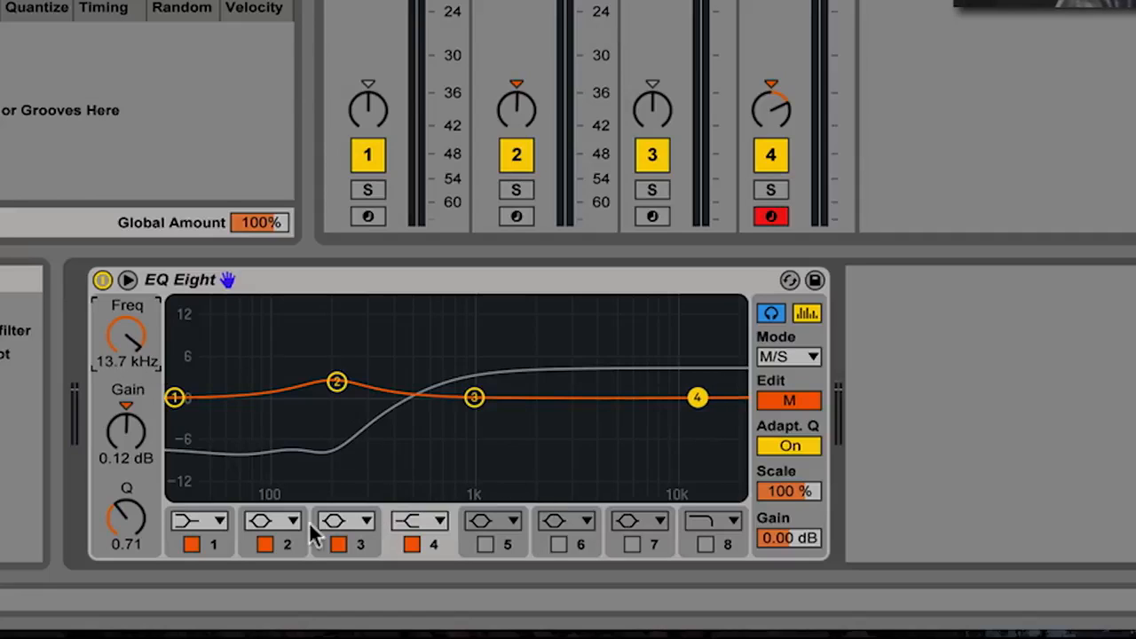
left_click_drag(146, 516, 152, 514)
left_click_drag(696, 397, 696, 383)
- Make band 4 a 7.81 dB bell peak at 14.2 kHz and move band 3 to 1.25 kHz
left_click(421, 522)
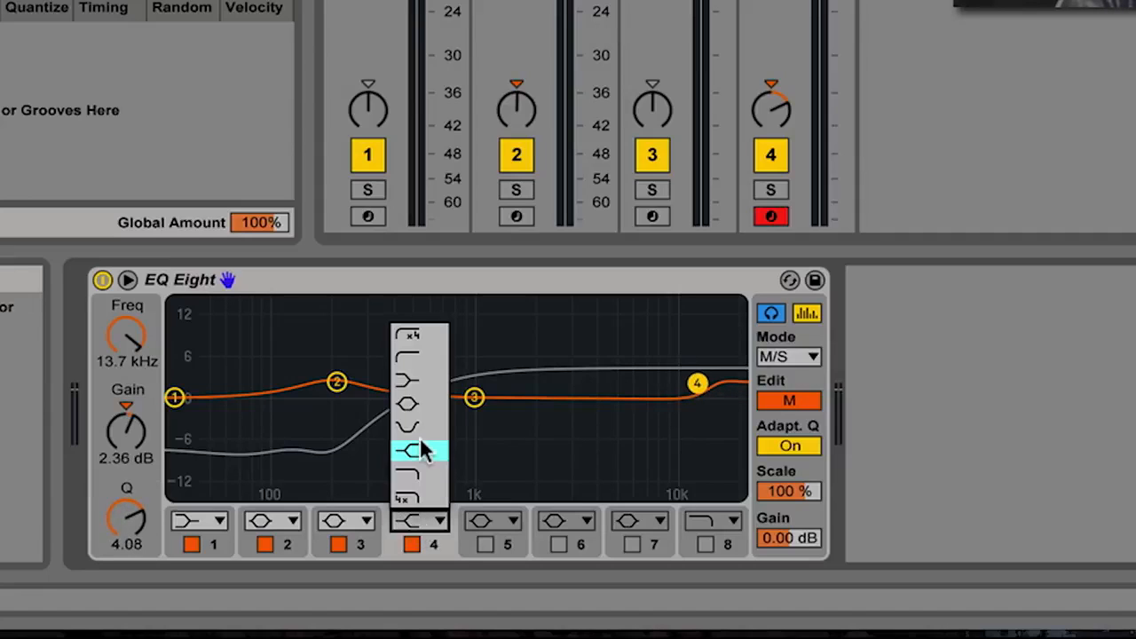
left_click(422, 394)
left_click_drag(696, 386, 705, 349)
key("space")
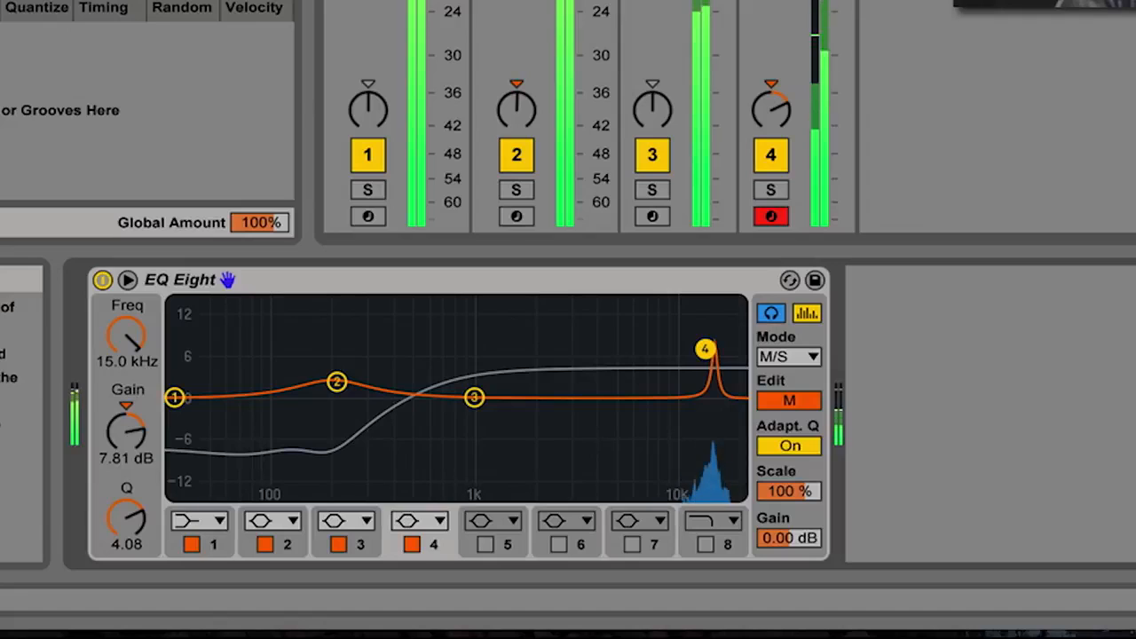
left_click_drag(704, 349, 700, 349)
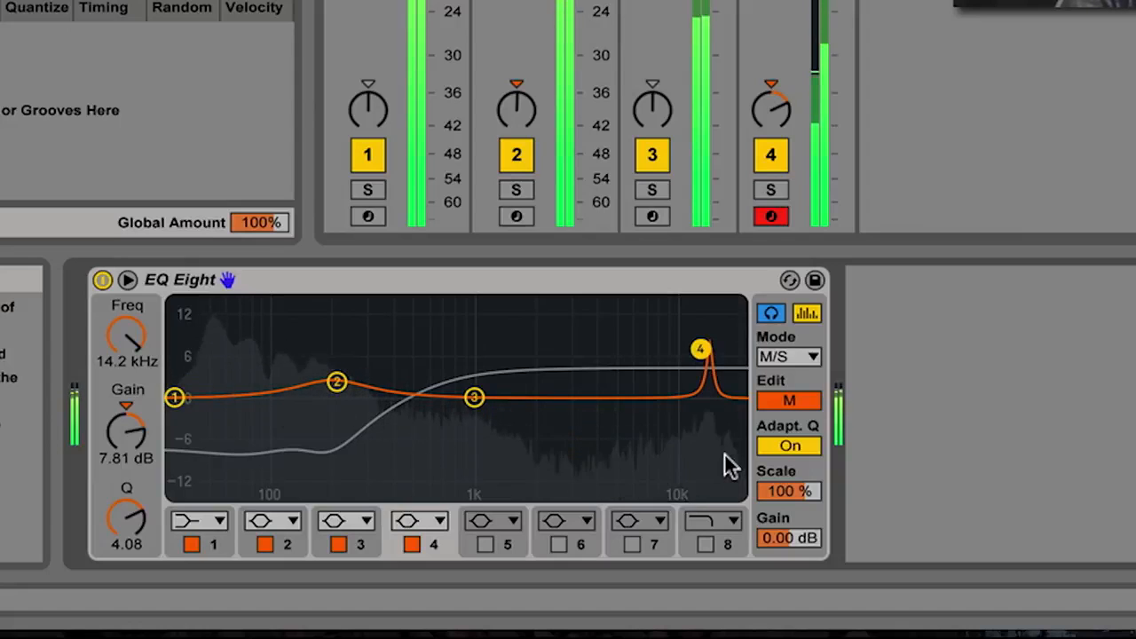
left_click_drag(474, 397, 492, 397)
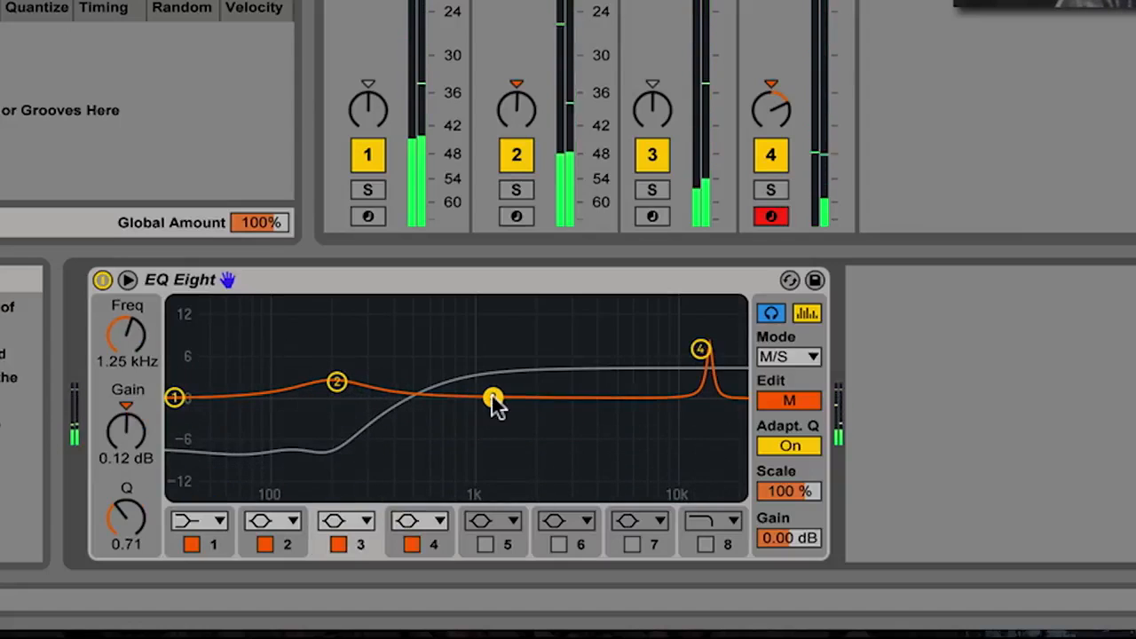
- Turn off band audition and compare the EQ bypassed and active during playback
left_click(779, 315)
left_click(102, 280)
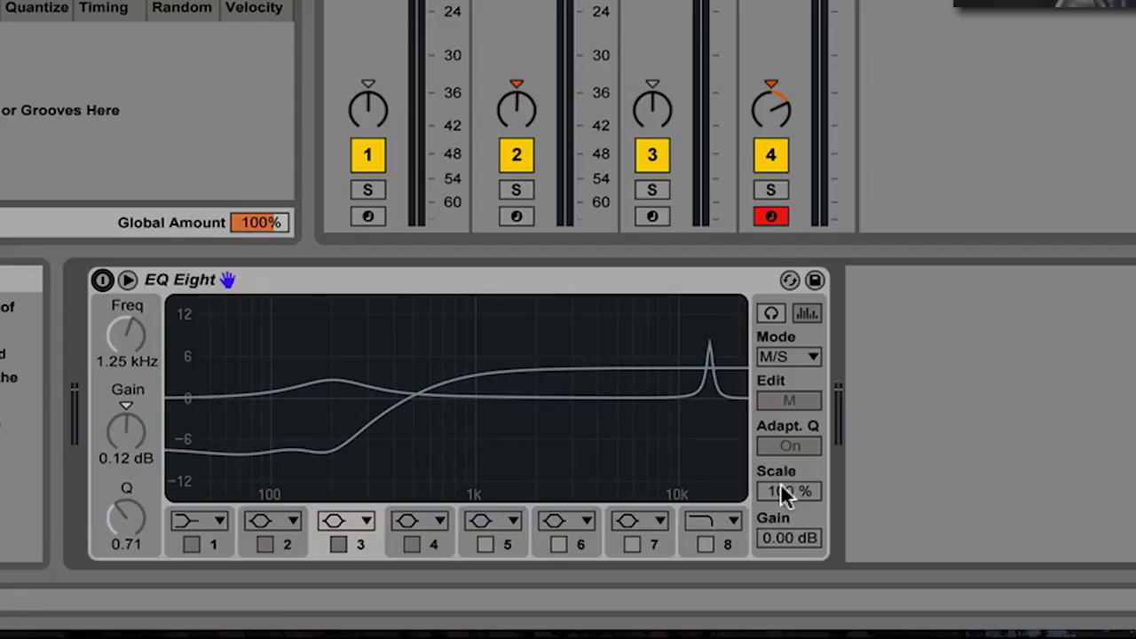
key("space")
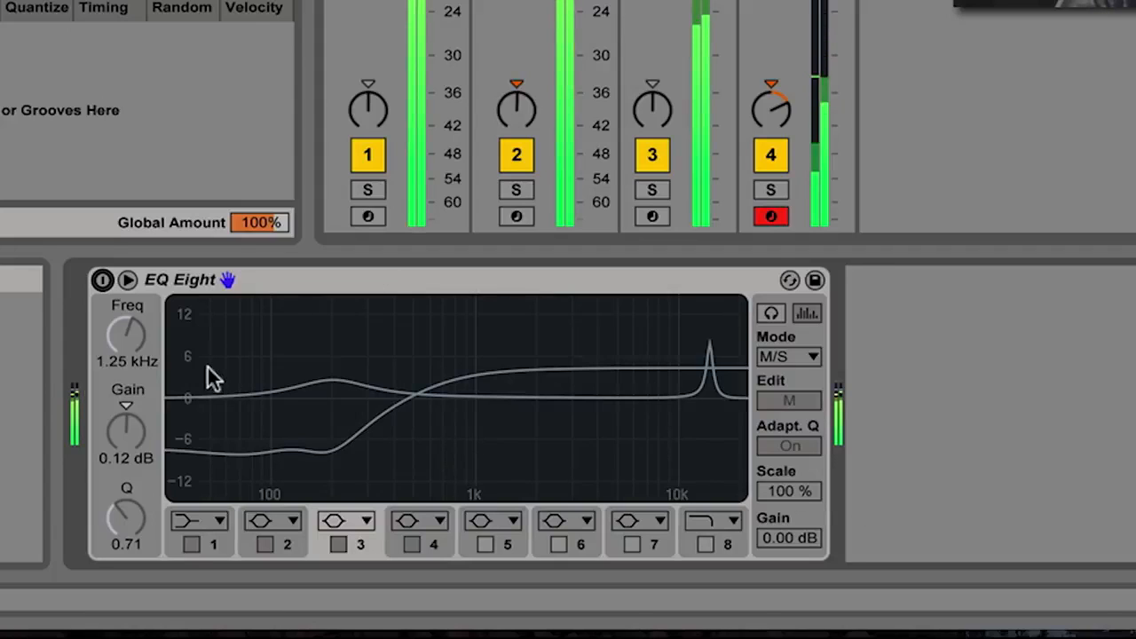
left_click(103, 280)
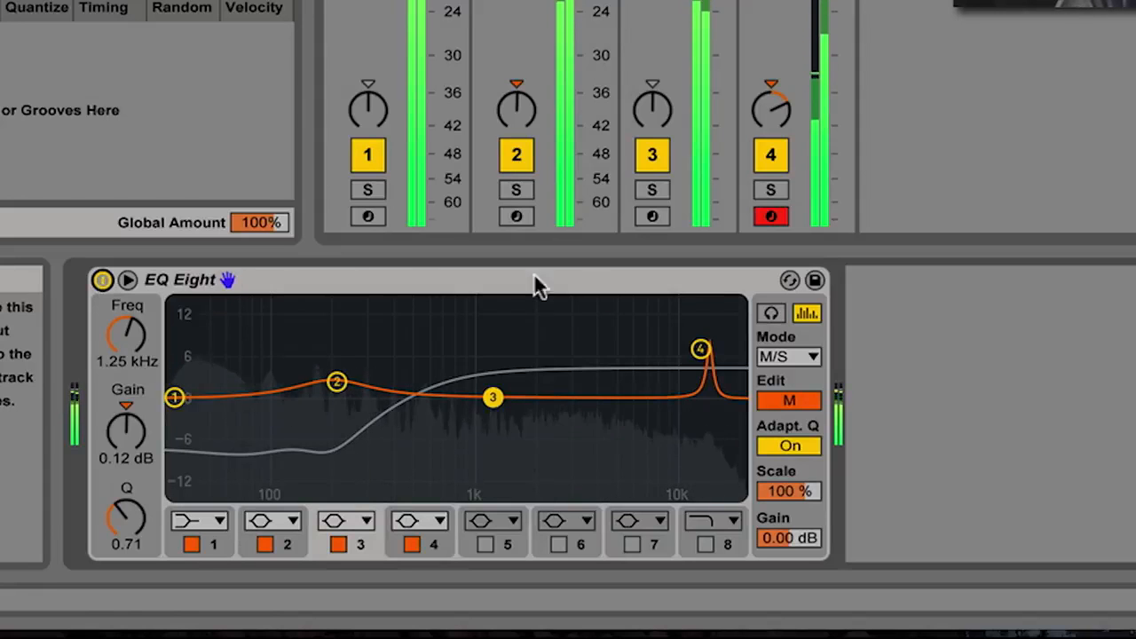
- Lower the Mid band 4 peak to 5.08 dB and A/B the EQ again
left_click(700, 349)
left_click_drag(700, 348, 700, 366)
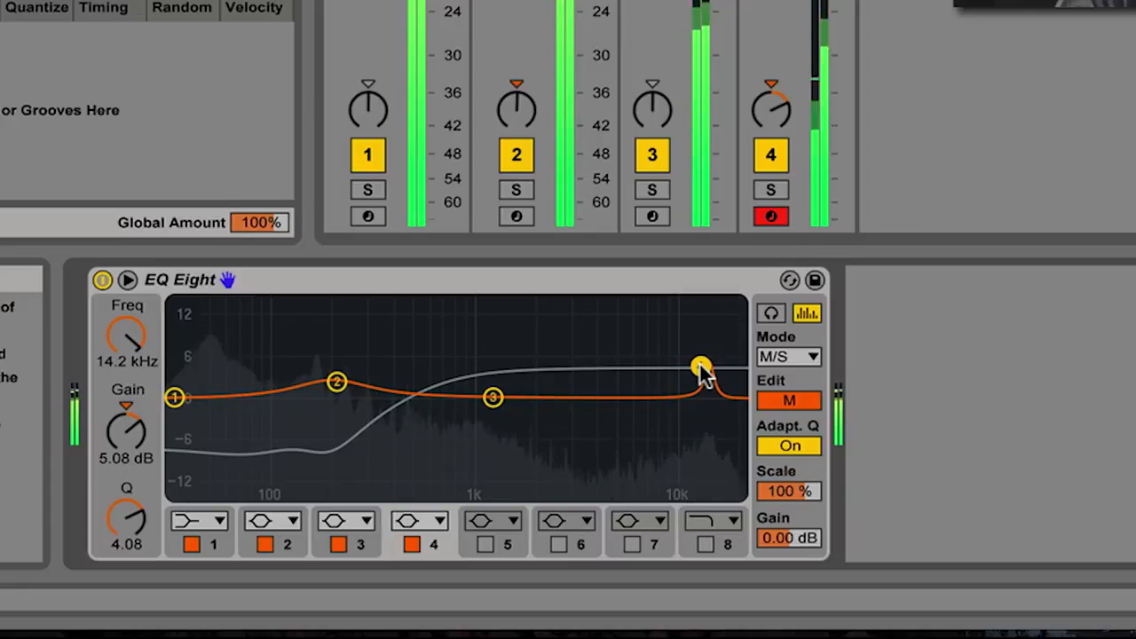
left_click(102, 280)
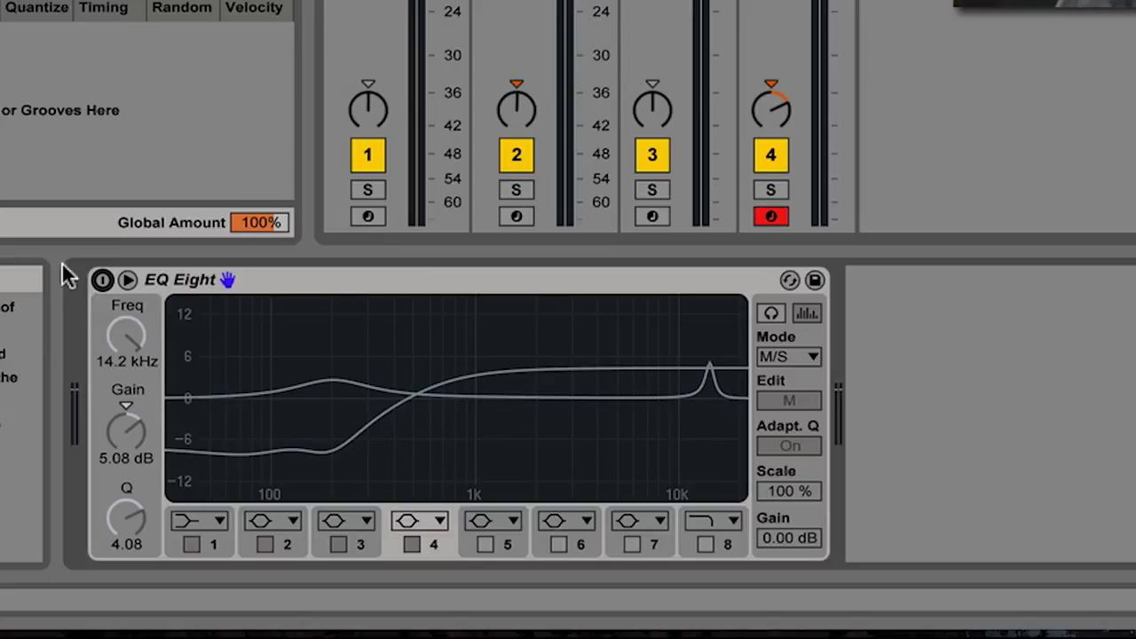
left_click(102, 280)
left_click(102, 280)
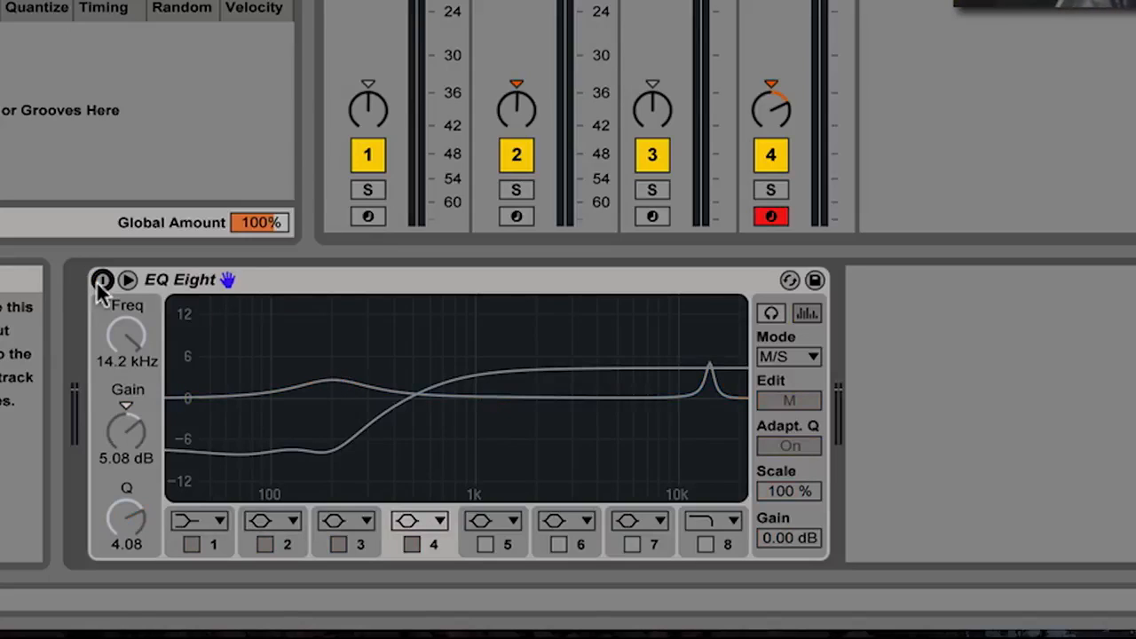
left_click(102, 281)
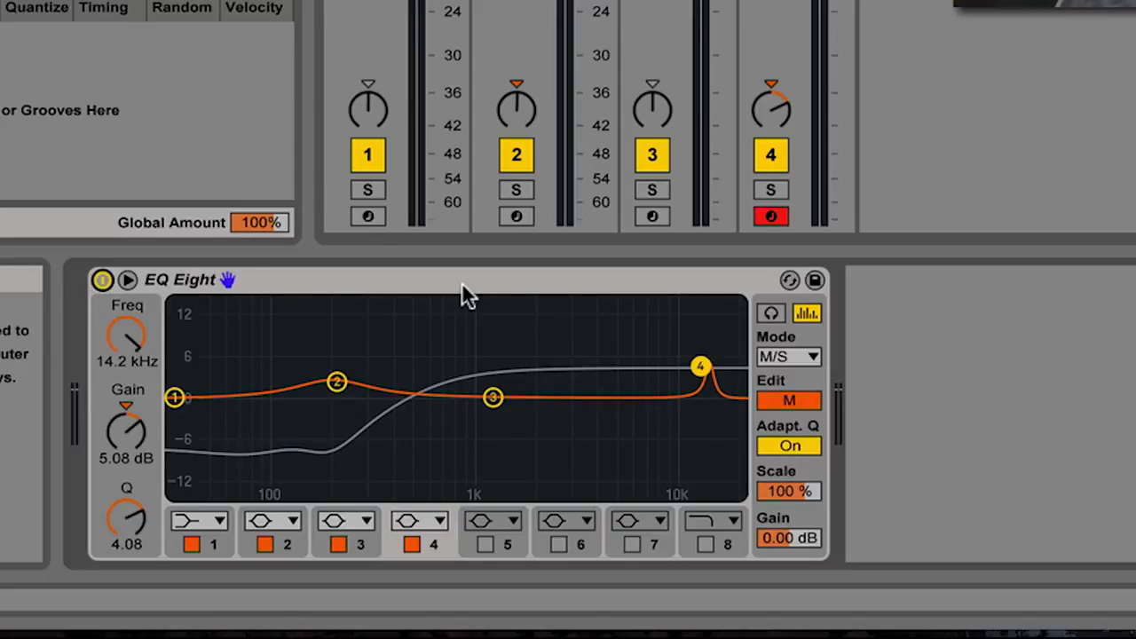